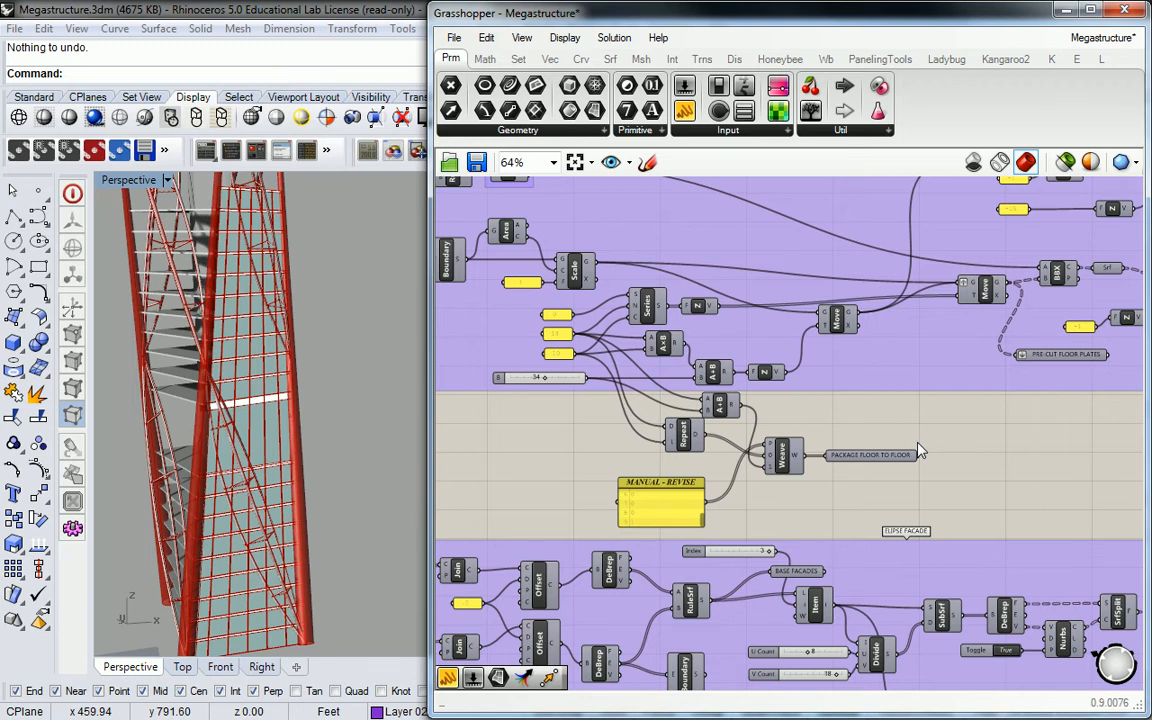
# Examine the curves output of the BBX intersection component that feeds the Loft in the facade panel definition
pyautogui.scroll(4, 243, 433)
pyautogui.scroll(-3, 243, 433)
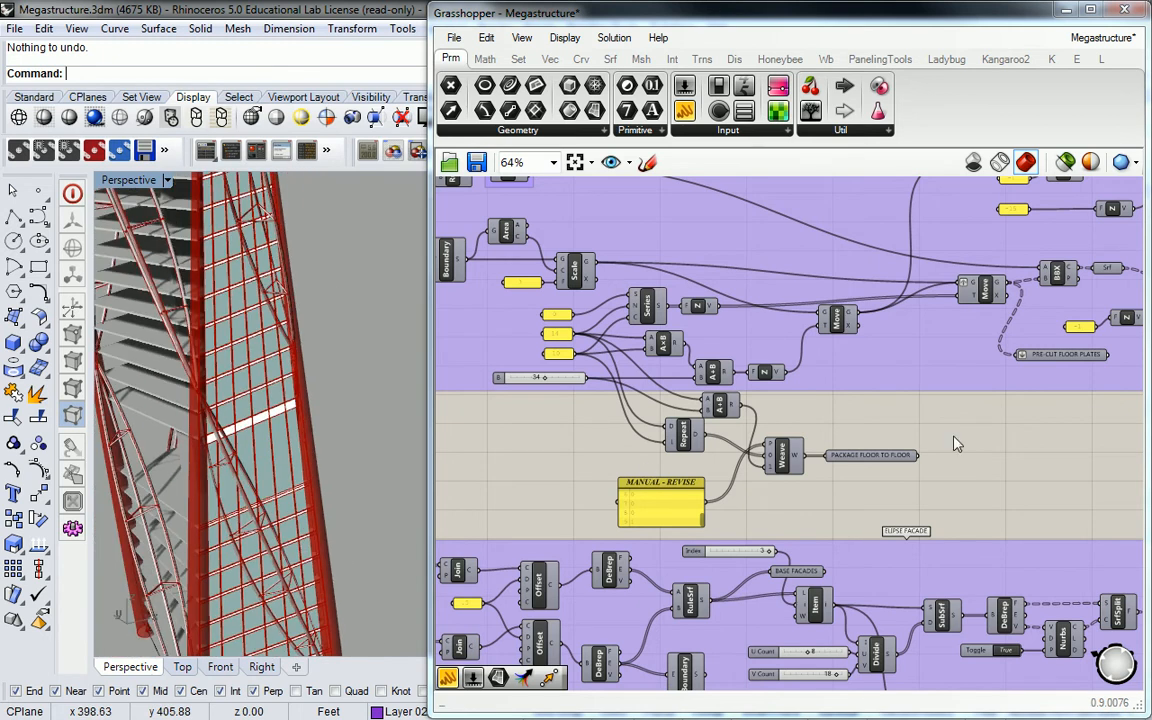
pyautogui.scroll(-8, 876, 364)
pyautogui.scroll(-1, 830, 370)
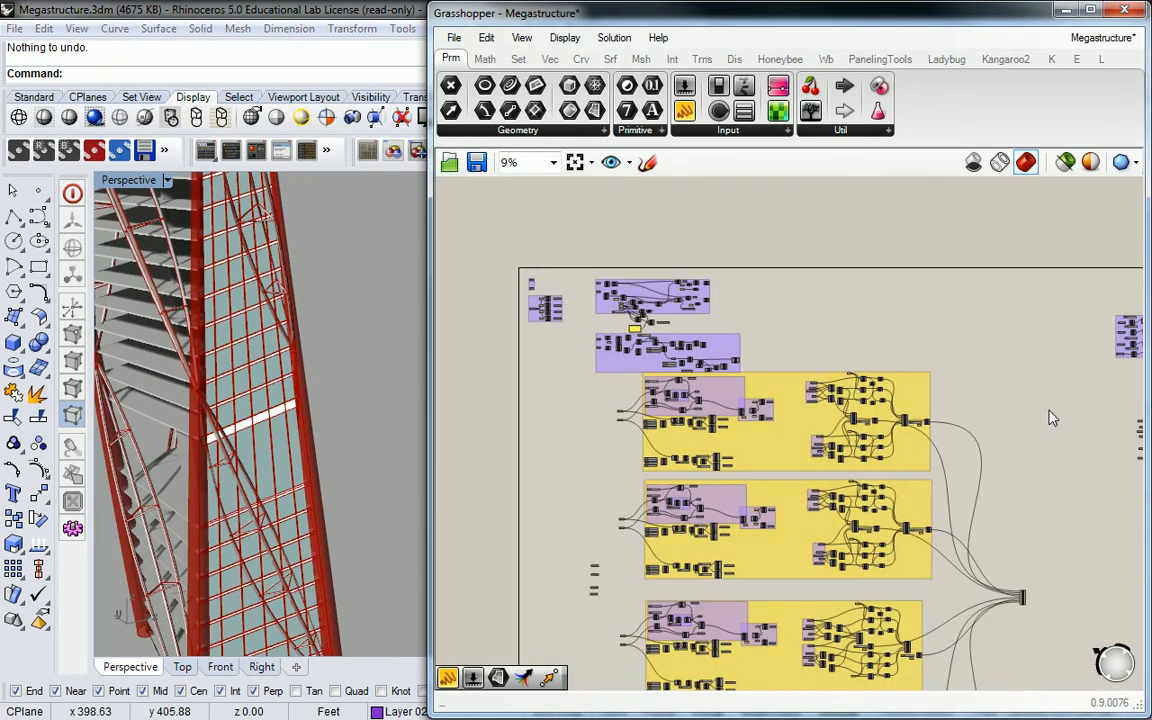
pyautogui.moveTo(1049, 416); pyautogui.dragTo(725, 331, button='right')
pyautogui.scroll(4, 955, 300)
pyautogui.scroll(4, 769, 430)
pyautogui.scroll(-2, 634, 350)
pyautogui.scroll(4, 595, 333)
pyautogui.scroll(-6, 997, 392)
pyautogui.scroll(5, 882, 367)
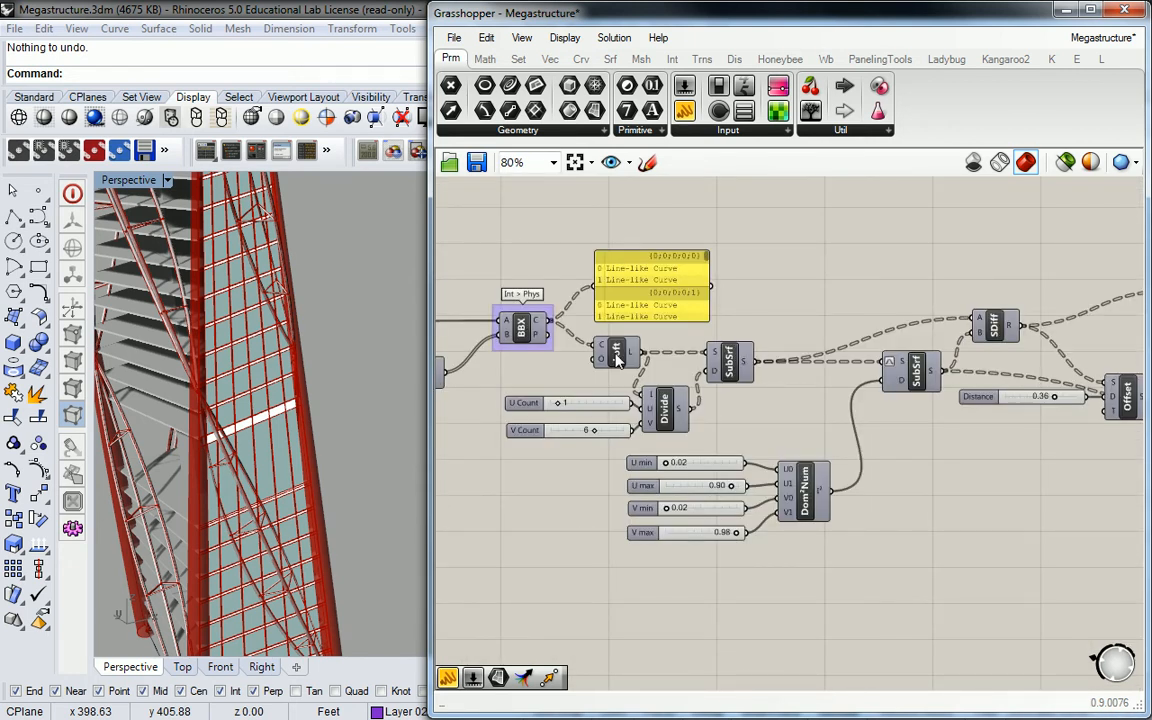
pyautogui.moveTo(617, 362); pyautogui.dragTo(810, 364, button='right')
pyautogui.moveTo(730, 333)
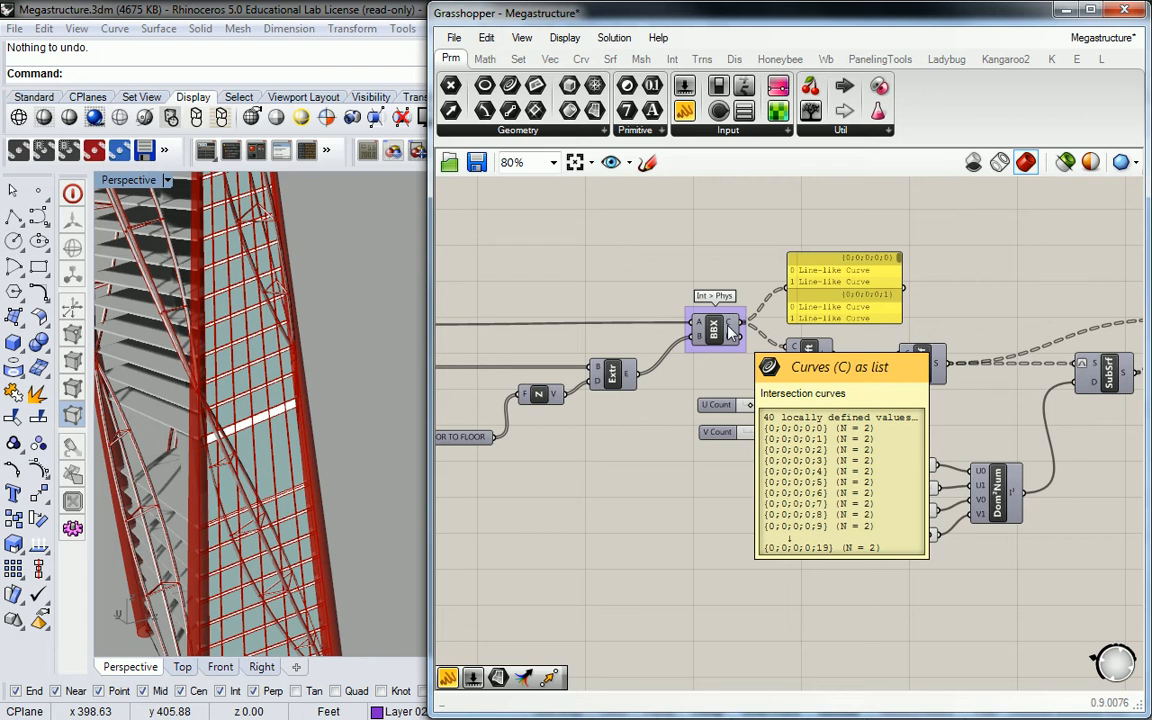
# Add a List Item component above the curve panel and connect the BBX curves output to its list input
pyautogui.click(488, 58)
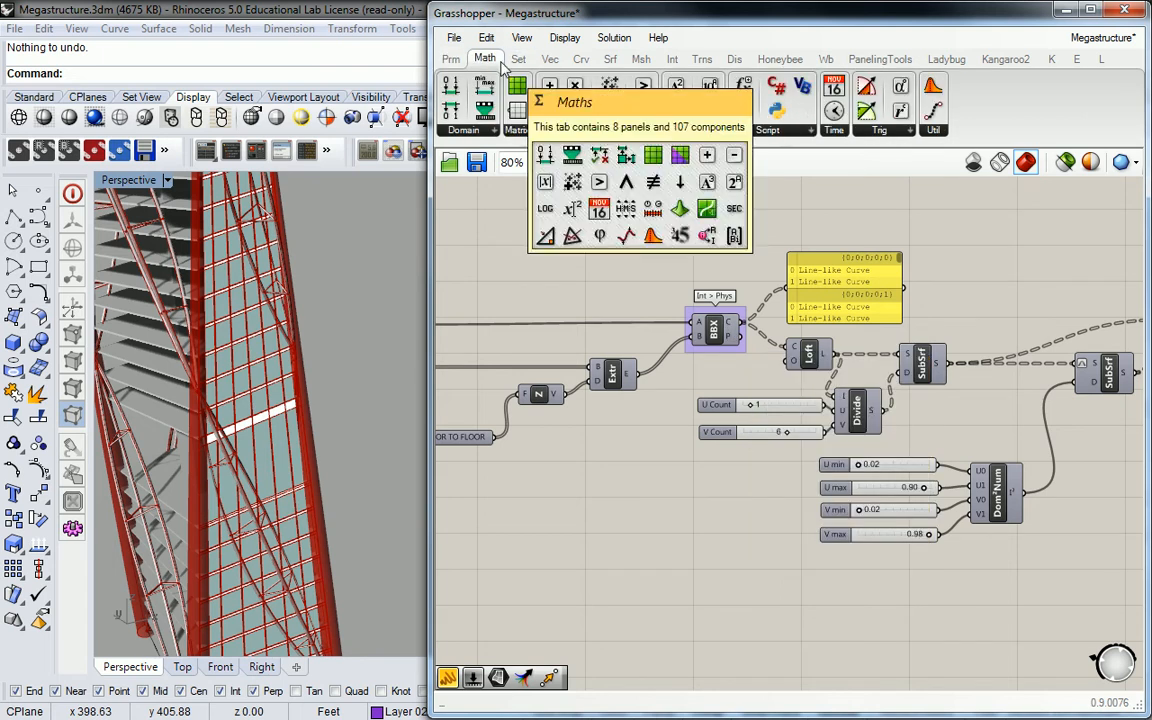
pyautogui.click(518, 58)
pyautogui.click(460, 130)
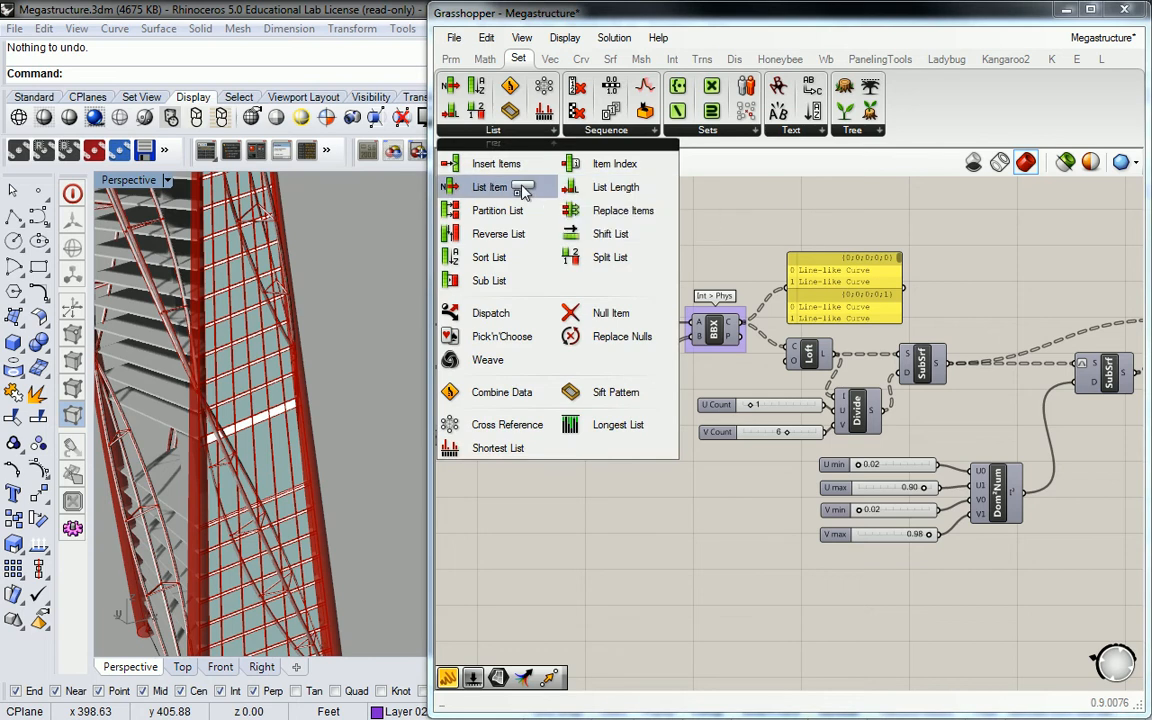
pyautogui.click(522, 192)
pyautogui.click(845, 205)
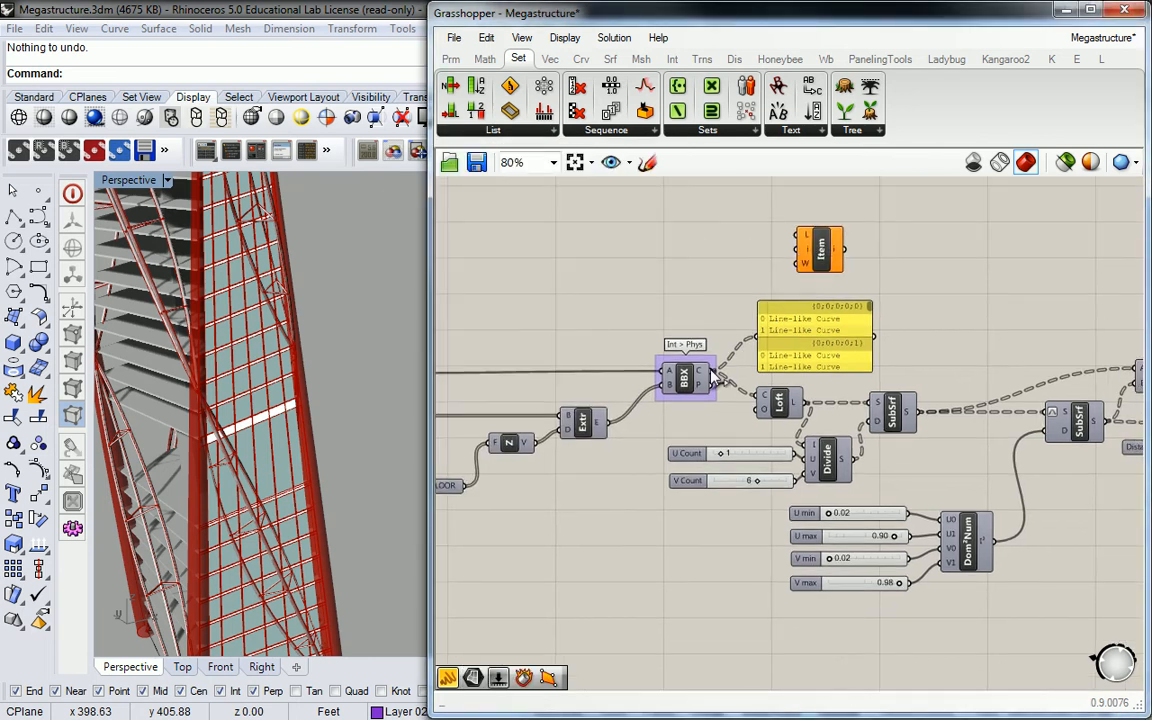
pyautogui.moveTo(714, 377); pyautogui.dragTo(799, 236)
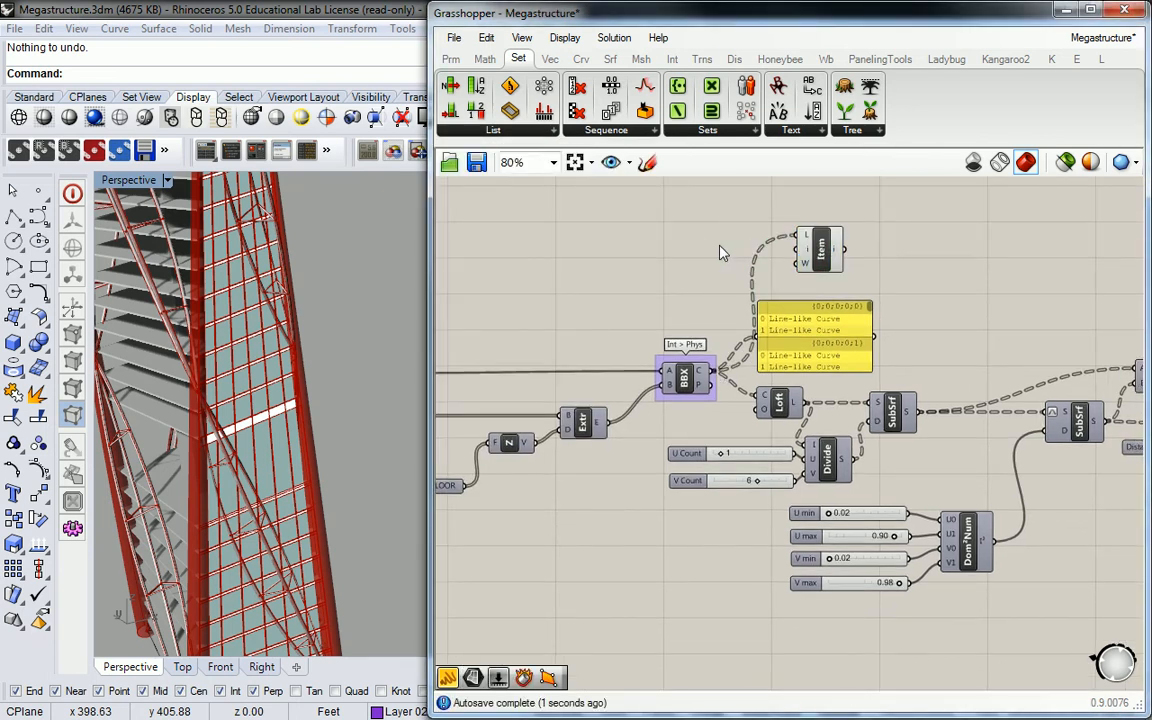
# Create a number slider ranging from 0 to 1 and connect it to the List Item component's index input
pyautogui.doubleClick(720, 245)
pyautogui.write('0.1')
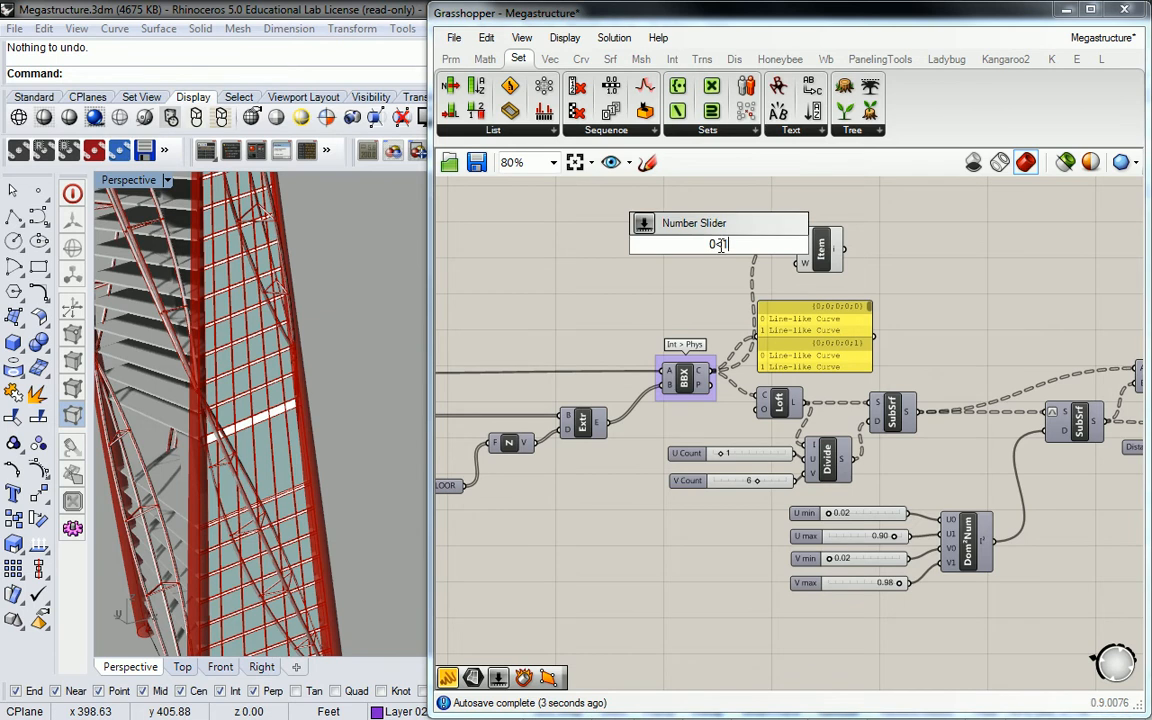
pyautogui.press('Return')
pyautogui.moveTo(693, 255); pyautogui.dragTo(797, 258)
pyautogui.click(826, 255)
pyautogui.click(989, 292)
# Turn off the preview of the facade components downstream of the surface Offset
pyautogui.moveTo(989, 296); pyautogui.dragTo(582, 340, button='right')
pyautogui.scroll(-3, 584, 345)
pyautogui.moveTo(1025, 282); pyautogui.dragTo(764, 562)
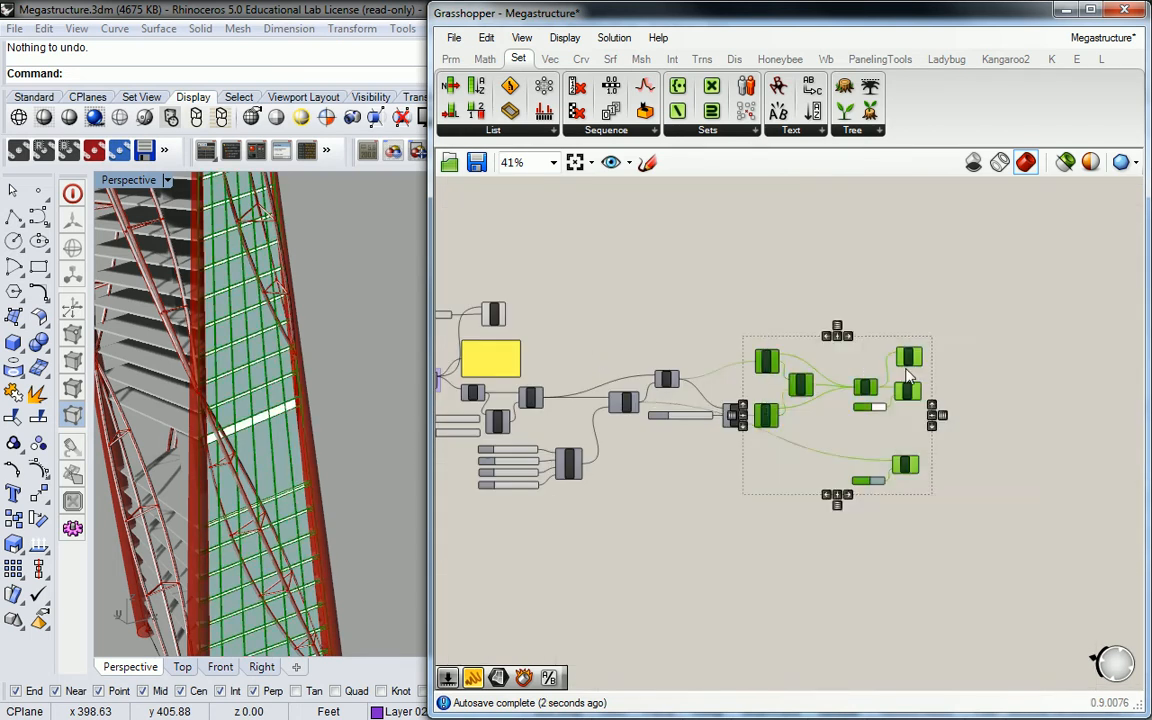
pyautogui.middleClick(908, 375)
pyautogui.click(862, 288)
# Select the List Item component and examine its curves along the floor edges at the tower's base in the Rhino viewport
pyautogui.moveTo(541, 316); pyautogui.dragTo(813, 318, button='right')
pyautogui.scroll(4, 812, 319)
pyautogui.click(811, 321)
pyautogui.moveTo(184, 339); pyautogui.dragTo(245, 329, button='right')
pyautogui.scroll(-7, 245, 329)
pyautogui.scroll(3, 289, 543)
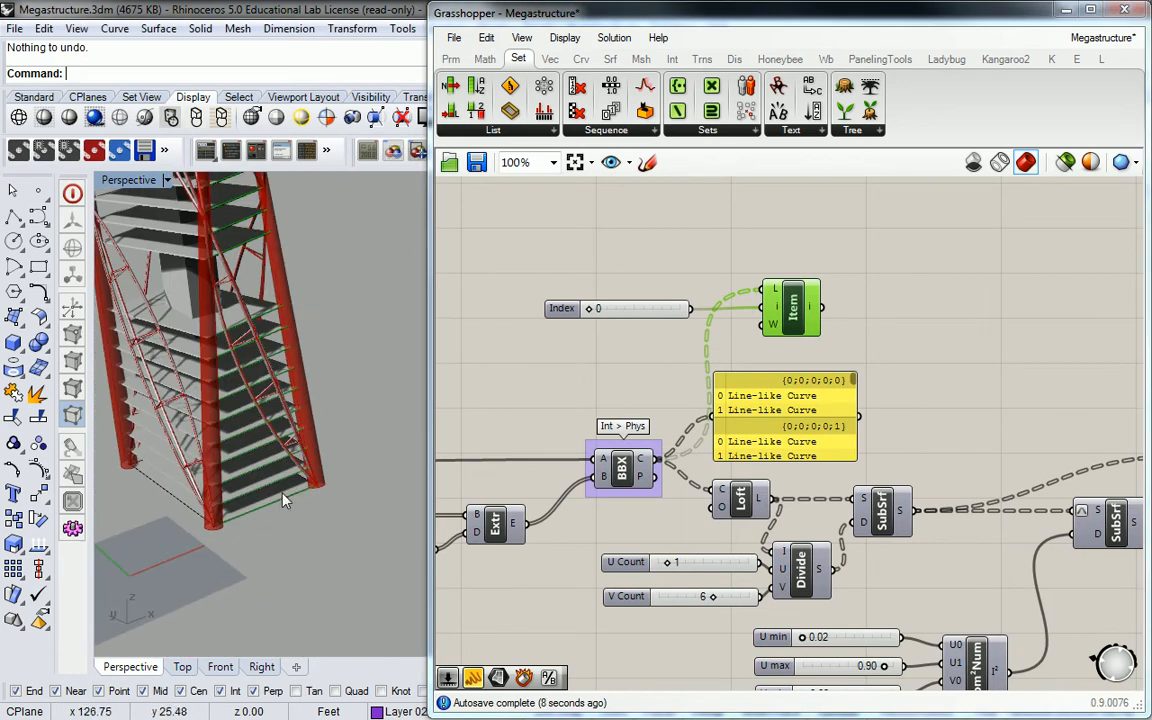
pyautogui.keyDown('shift'); pyautogui.moveTo(256, 490); pyautogui.dragTo(289, 486, button='right'); pyautogui.keyUp('shift')
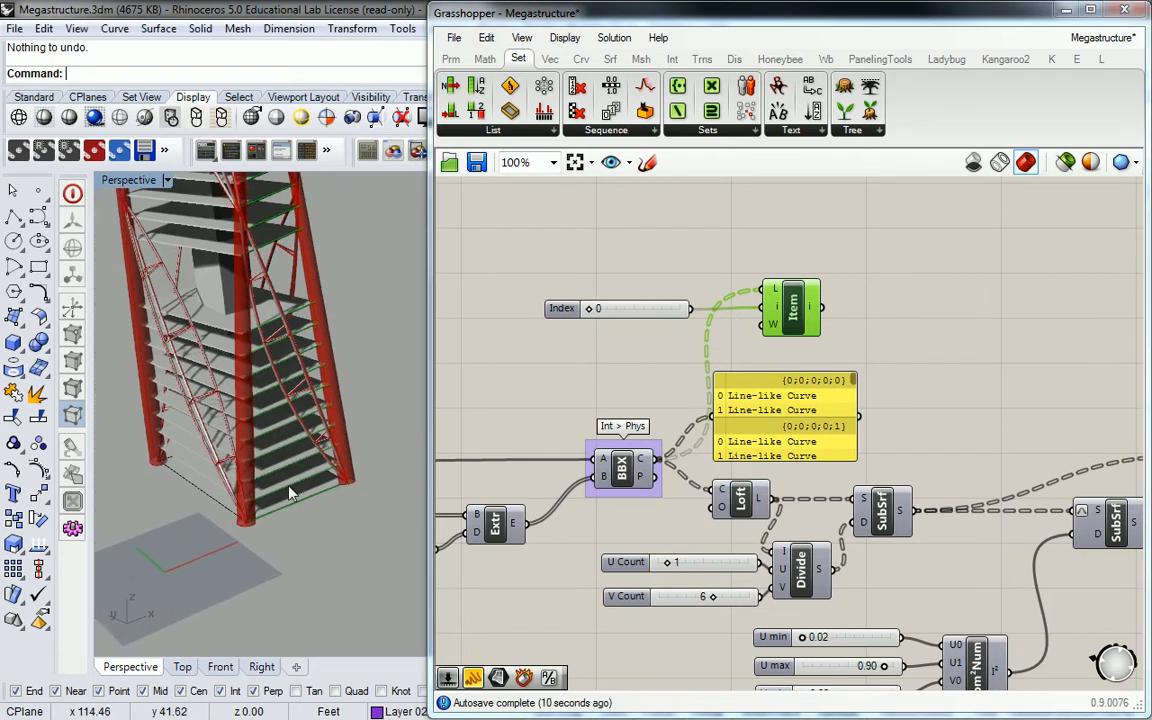
pyautogui.scroll(5, 289, 492)
pyautogui.scroll(2, 252, 471)
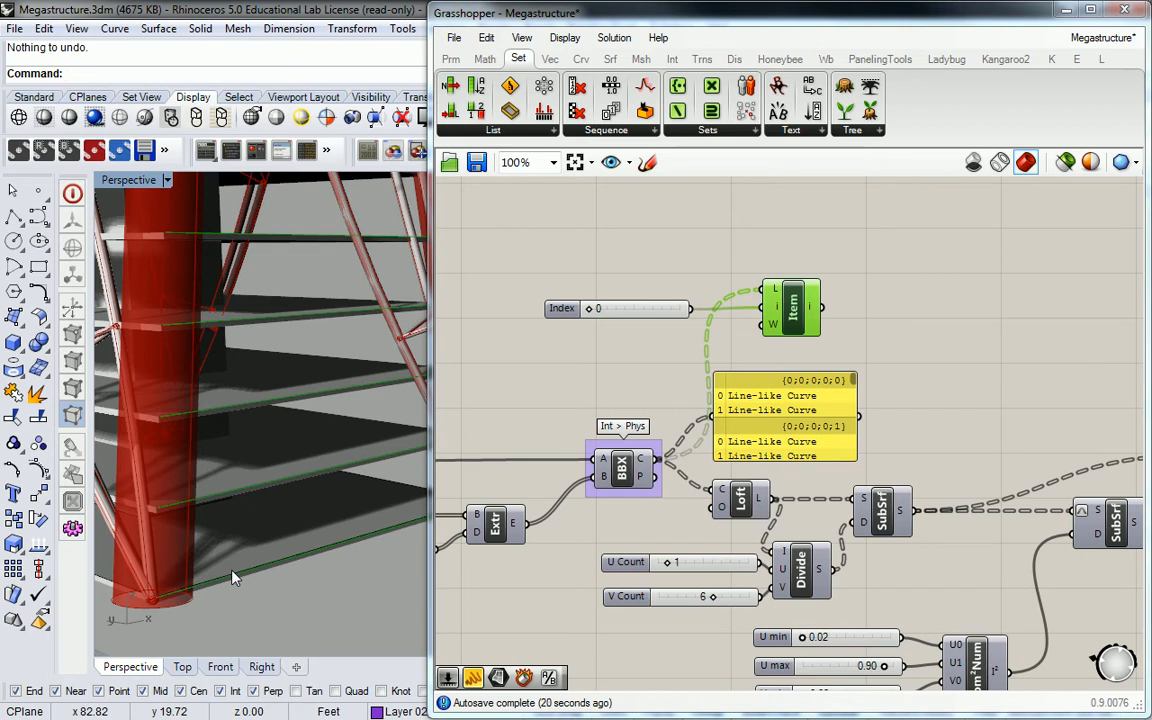
# Set the Index slider to 1 and check which floor edge curves the List Item component picks
pyautogui.click(588, 307)
pyautogui.moveTo(590, 311); pyautogui.dragTo(671, 311)
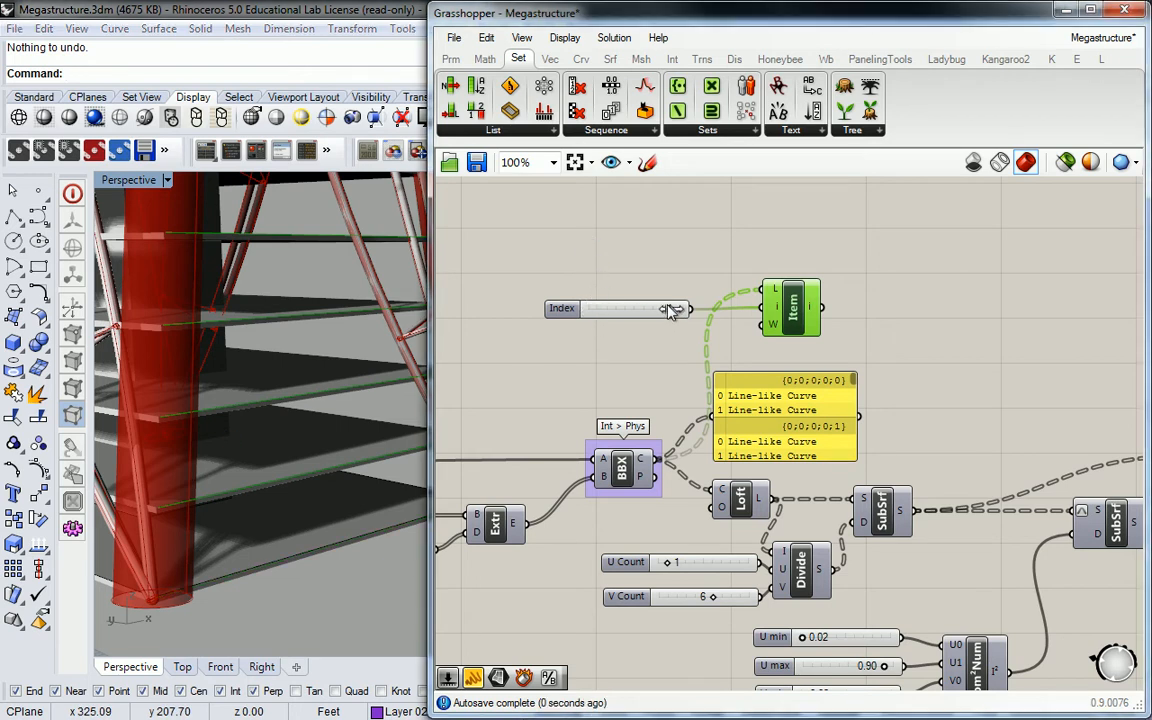
pyautogui.moveTo(297, 500); pyautogui.dragTo(362, 530, button='right')
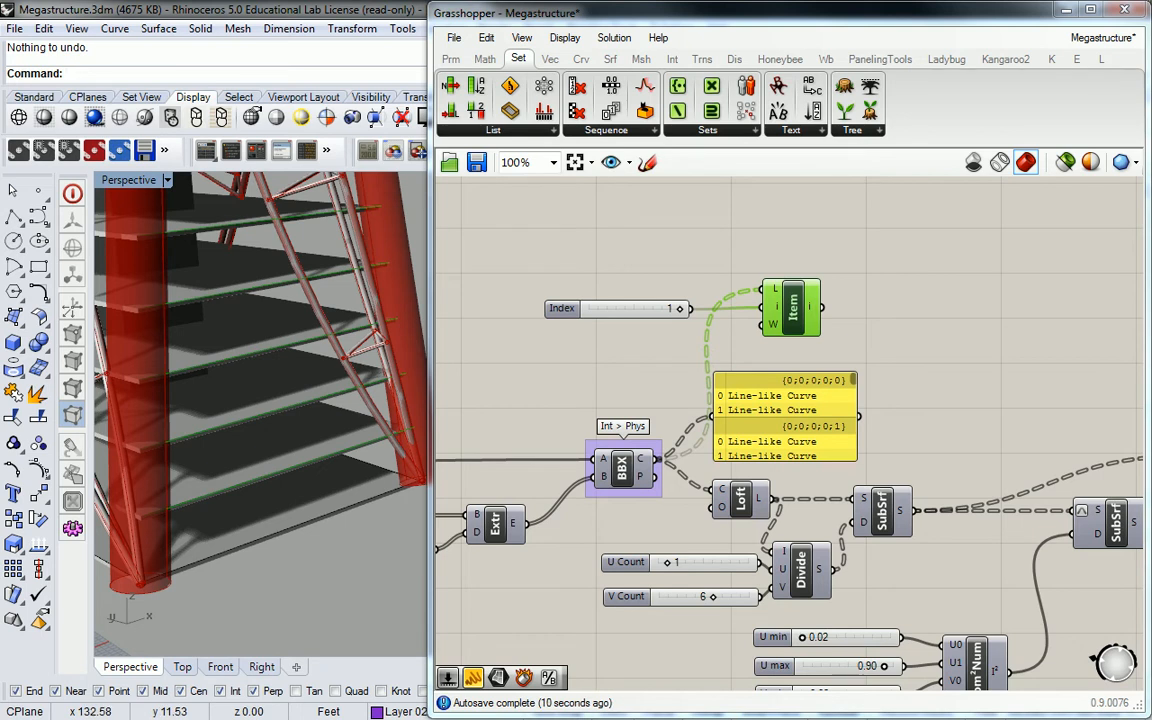
pyautogui.moveTo(974, 245); pyautogui.dragTo(893, 259, button='right')
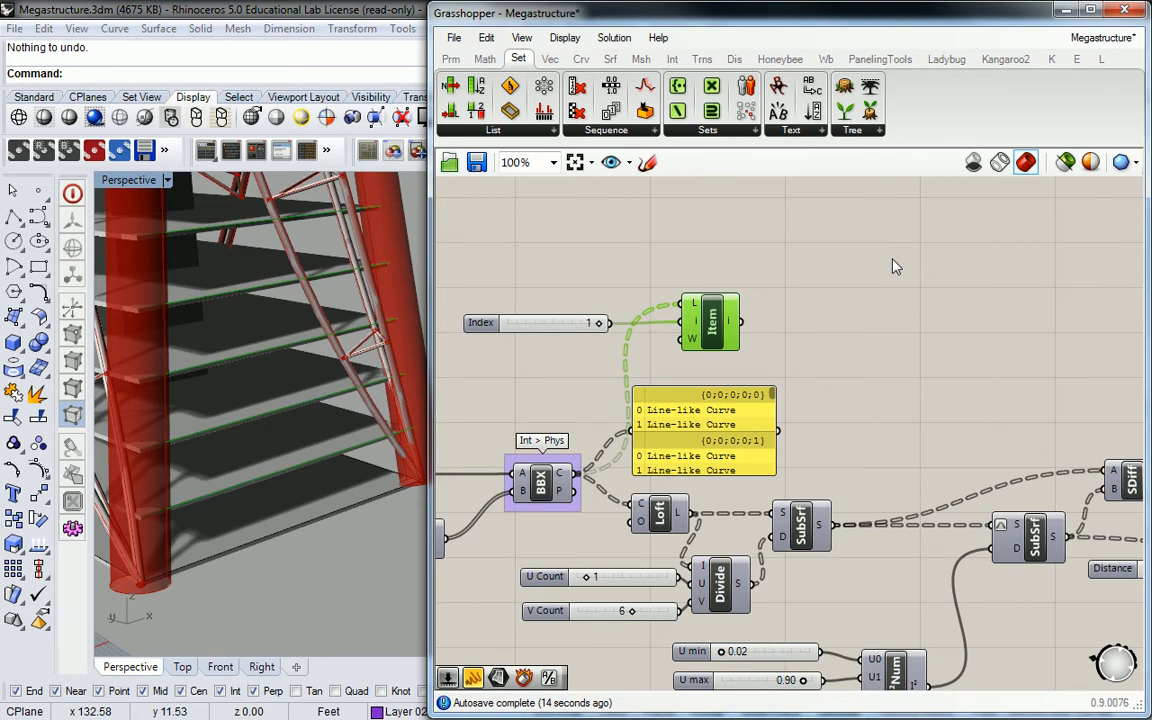
# Move the List Item component and its Index slider up, clear of the facade panel components
pyautogui.scroll(-5, 895, 266)
pyautogui.moveTo(1096, 461); pyautogui.dragTo(884, 534, button='right')
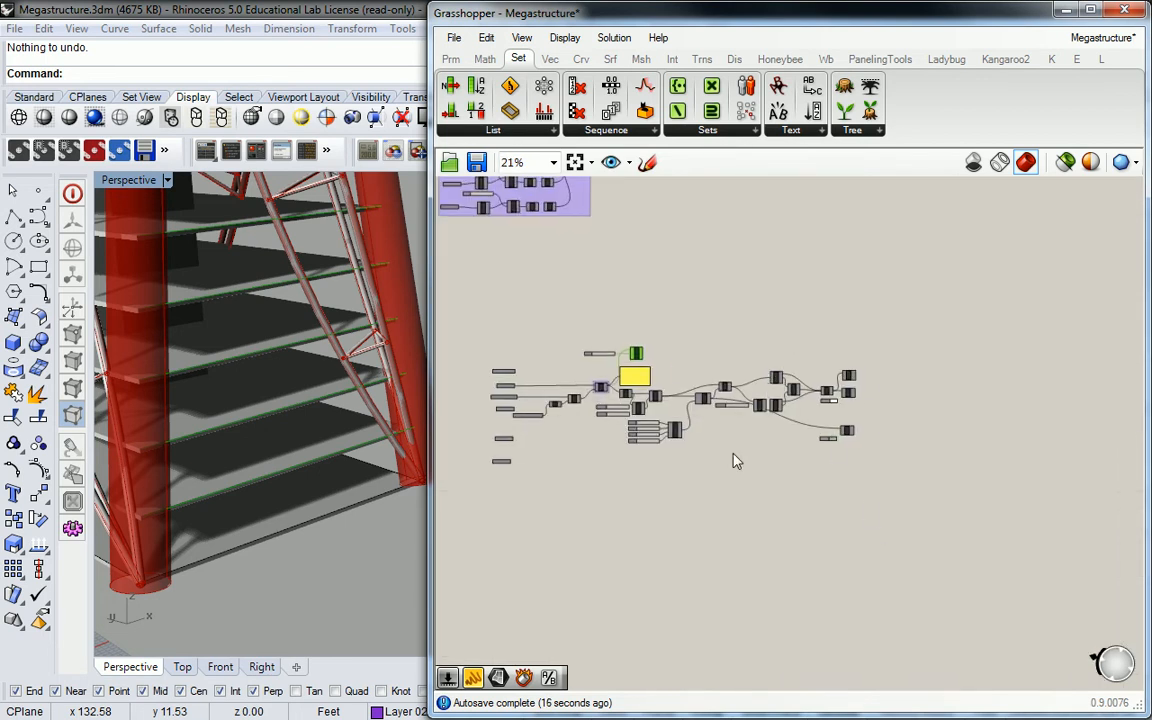
pyautogui.moveTo(635, 402); pyautogui.dragTo(751, 398, button='right')
pyautogui.moveTo(779, 322)
pyautogui.mouseDown()
pyautogui.moveTo(706, 355)
pyautogui.moveTo(763, 310)
pyautogui.mouseUp()
# Group the facade panel components, leaving out the List Item, its slider and the column of source parameters
pyautogui.moveTo(1036, 509); pyautogui.dragTo(580, 357)
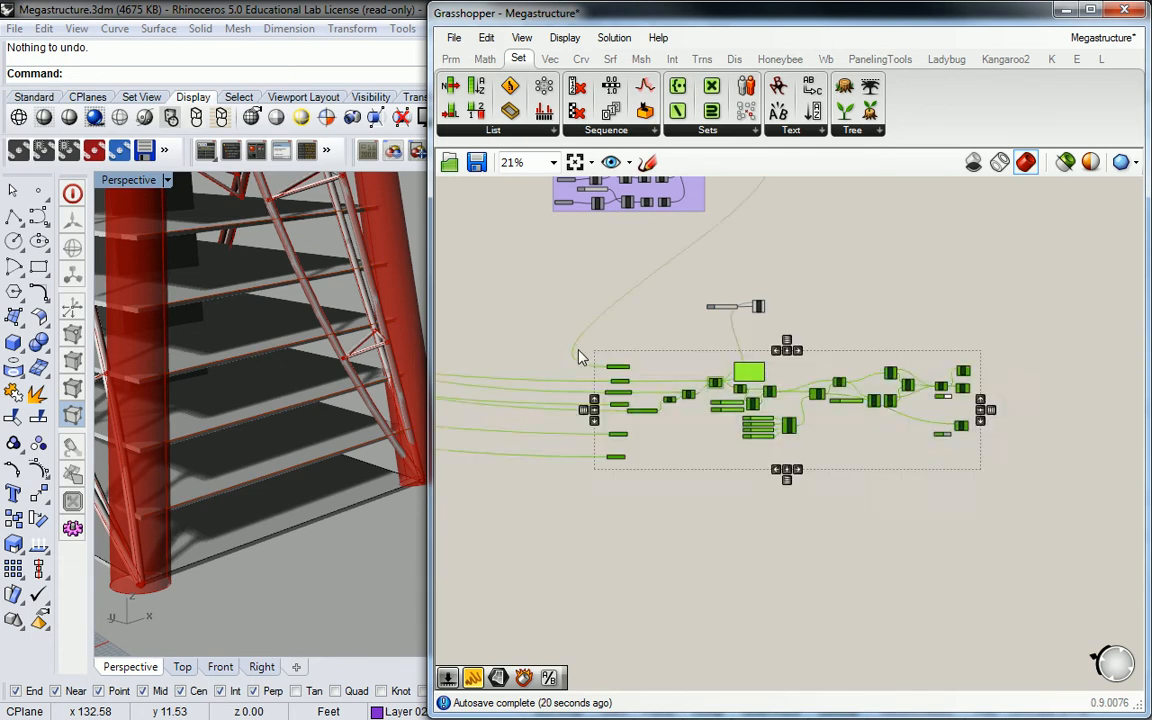
pyautogui.moveTo(1088, 489); pyautogui.dragTo(650, 357)
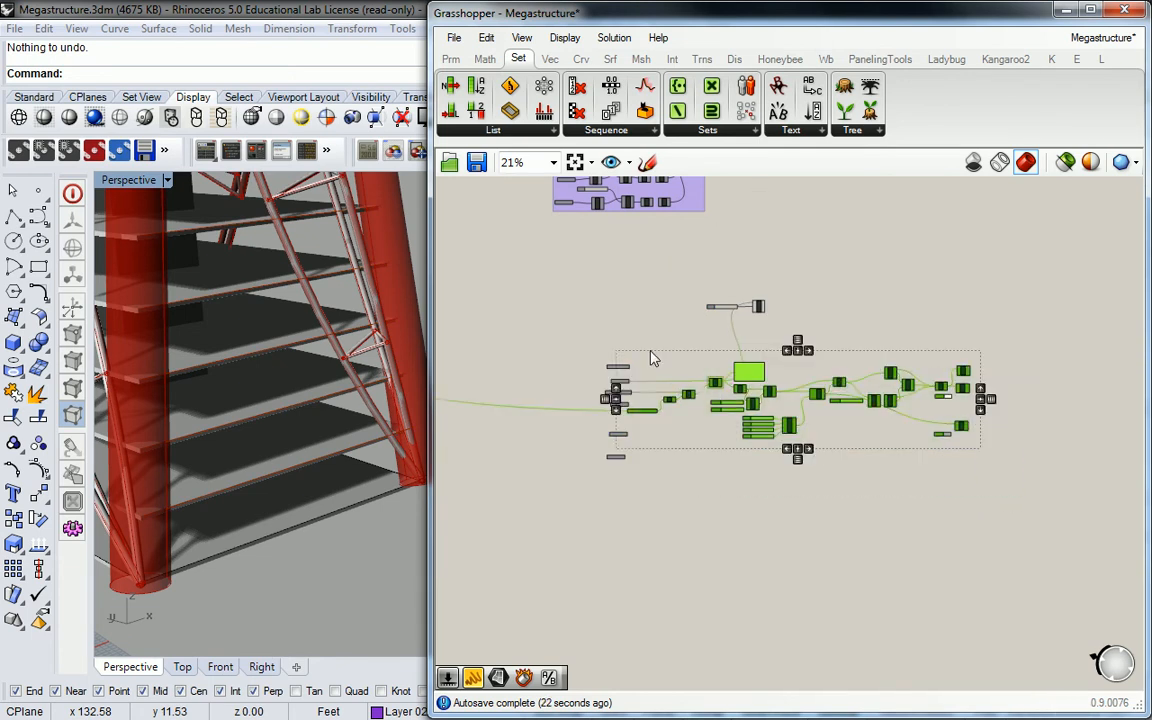
pyautogui.hotkey('ctrl', 'g')
# Shift the column of ungrouped source parameters left, away from the new group
pyautogui.click(589, 397)
pyautogui.moveTo(555, 337); pyautogui.dragTo(580, 446)
pyautogui.click(690, 334)
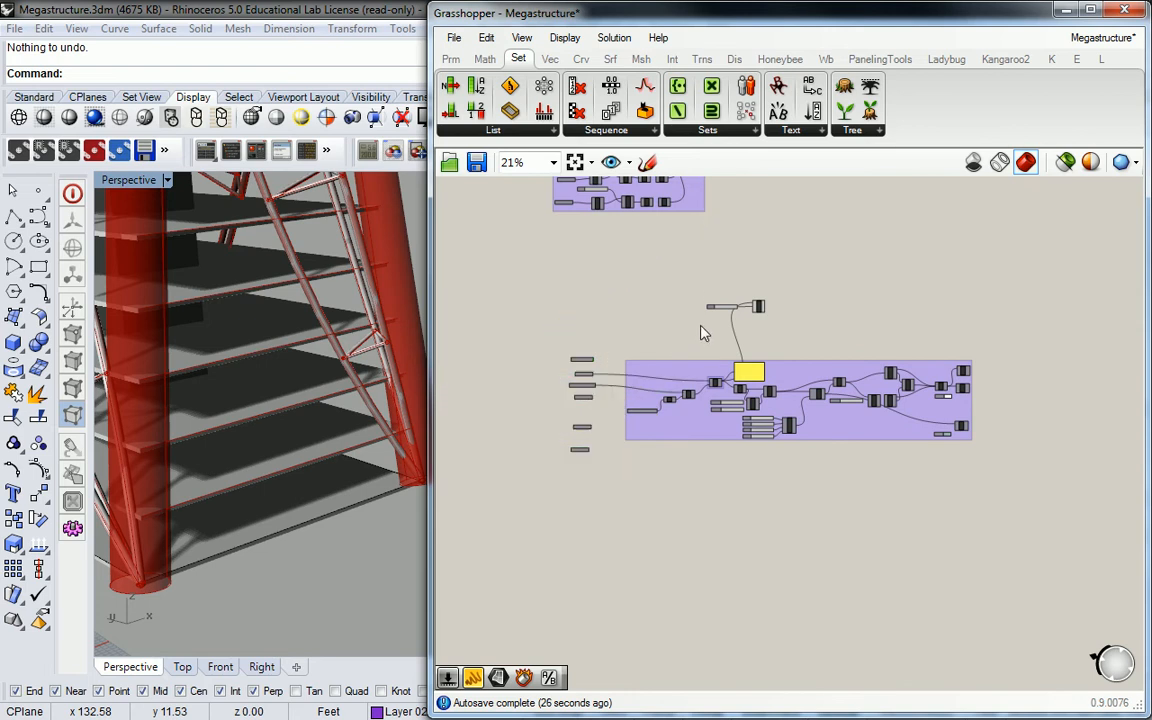
# Examine the List Item component and the panel listing the intersection curves per branch
pyautogui.moveTo(763, 319); pyautogui.dragTo(758, 352, button='right')
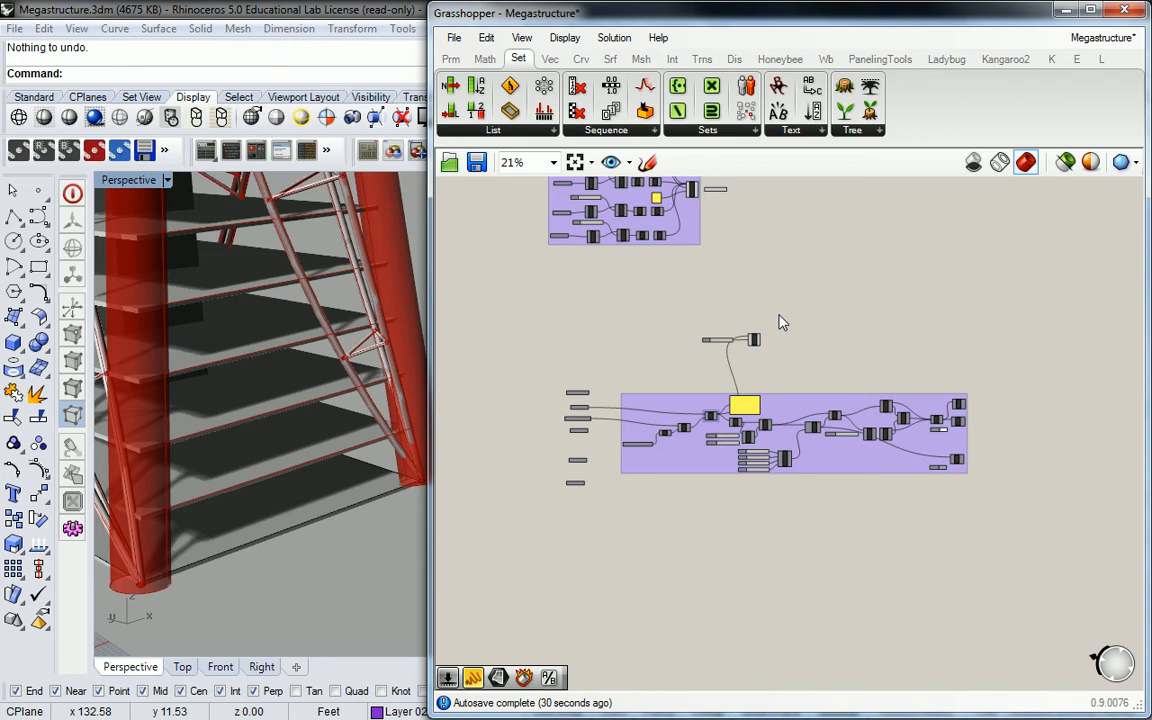
pyautogui.scroll(8, 778, 320)
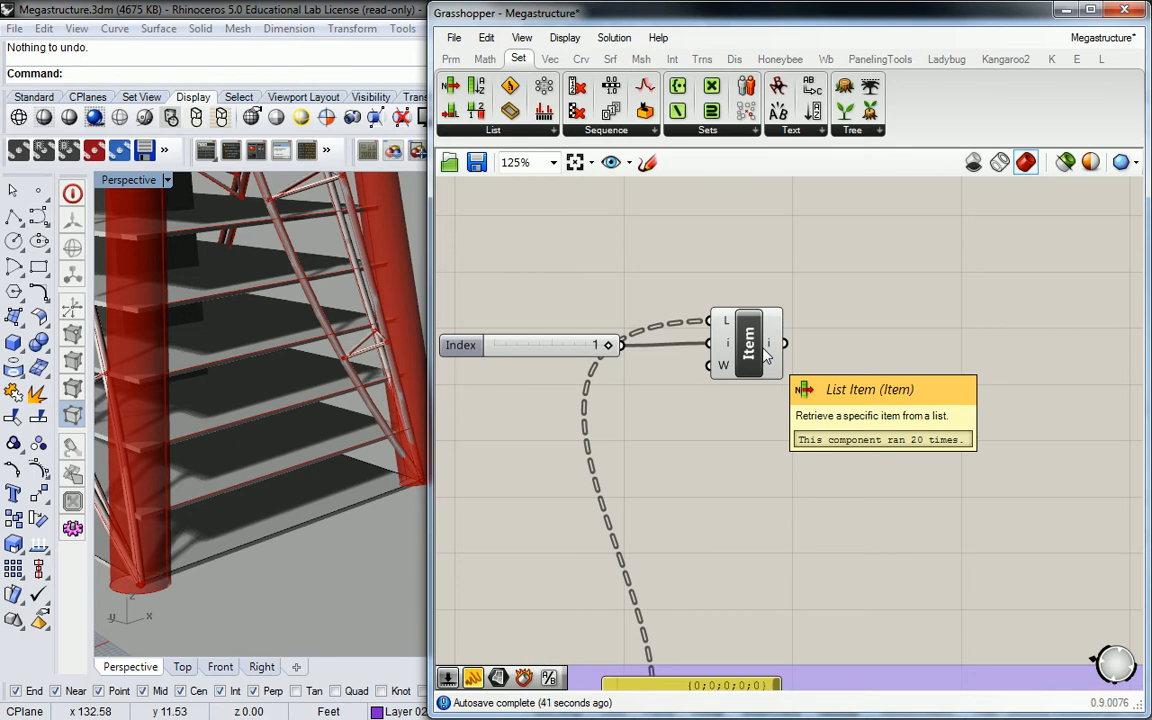
pyautogui.scroll(-1, 765, 355)
pyautogui.moveTo(817, 361); pyautogui.dragTo(843, 217, button='right')
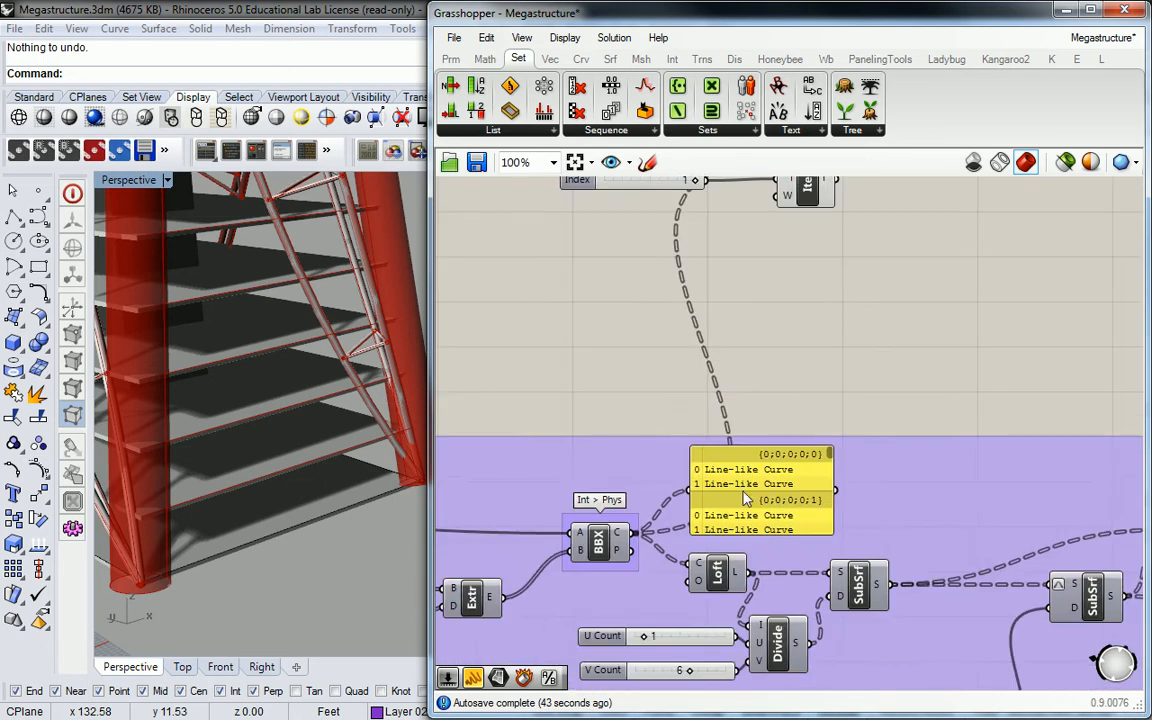
pyautogui.scroll(2, 755, 487)
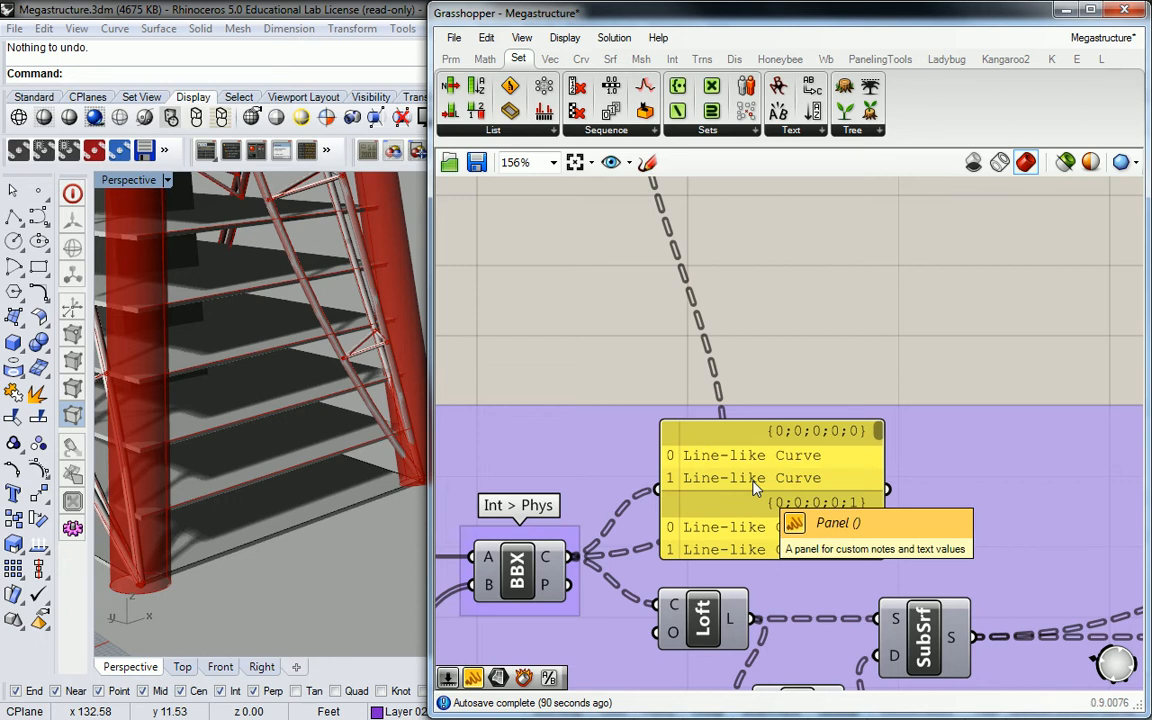
pyautogui.scroll(-4, 798, 375)
pyautogui.moveTo(796, 368); pyautogui.dragTo(660, 551, button='right')
pyautogui.scroll(4, 627, 345)
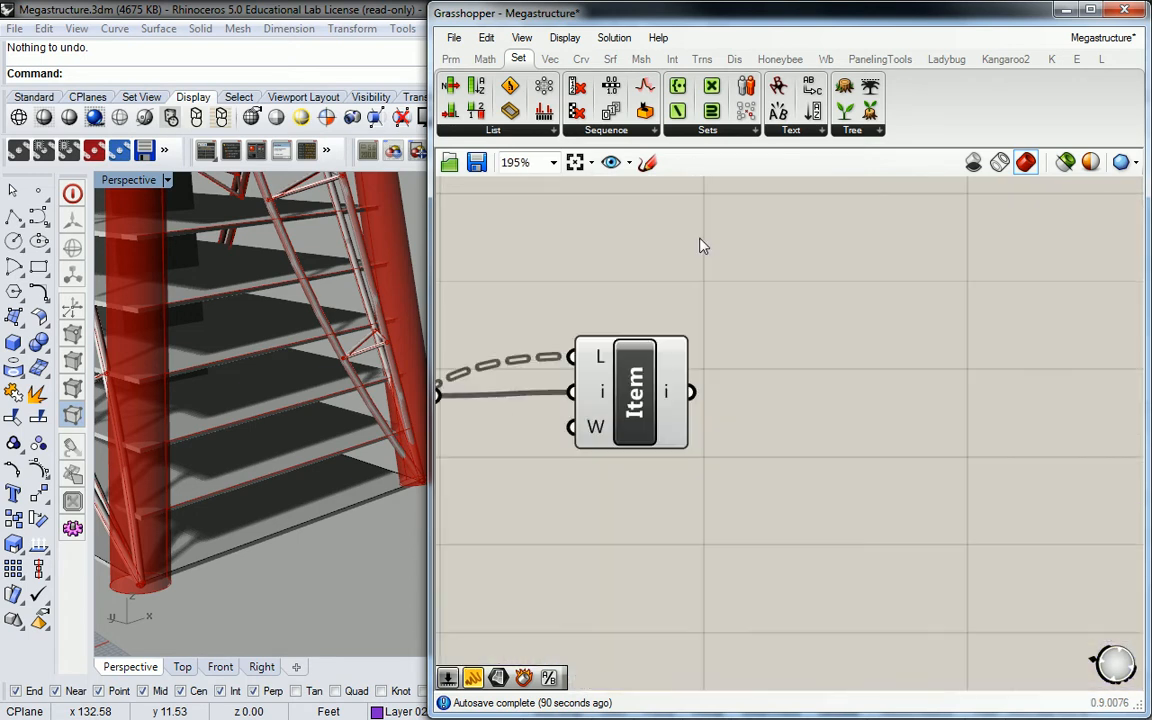
# Add a curve Offset component to the right of the List Item component
pyautogui.click(549, 59)
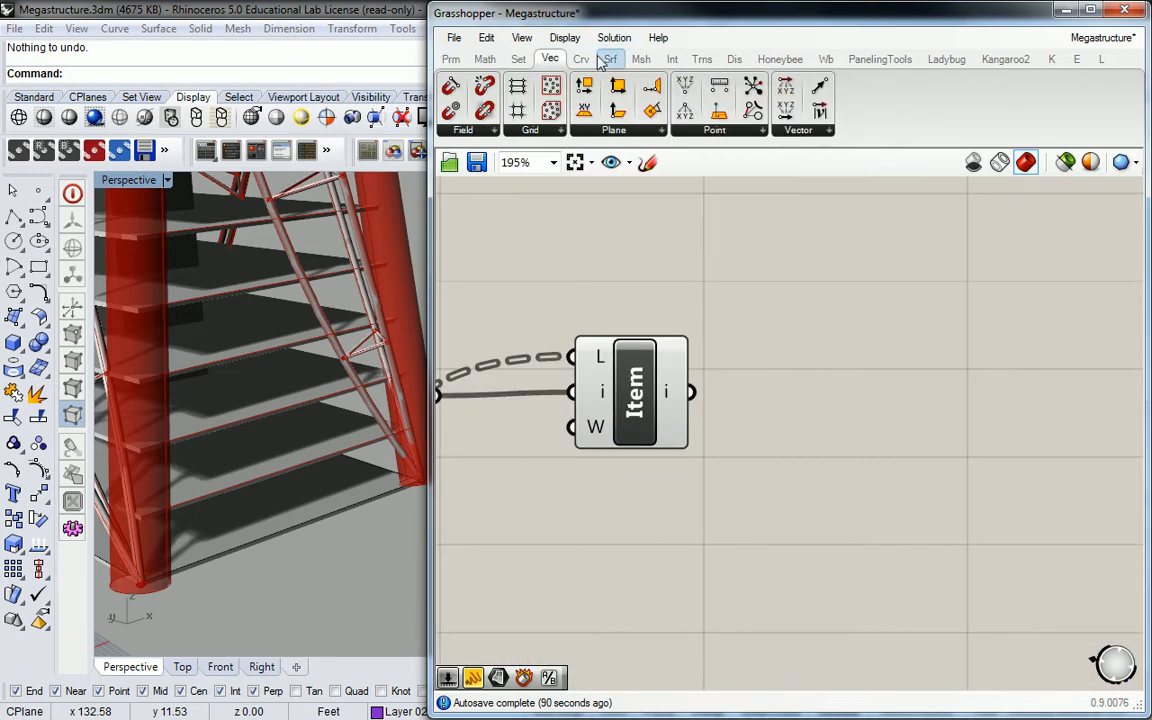
pyautogui.click(584, 59)
pyautogui.click(896, 131)
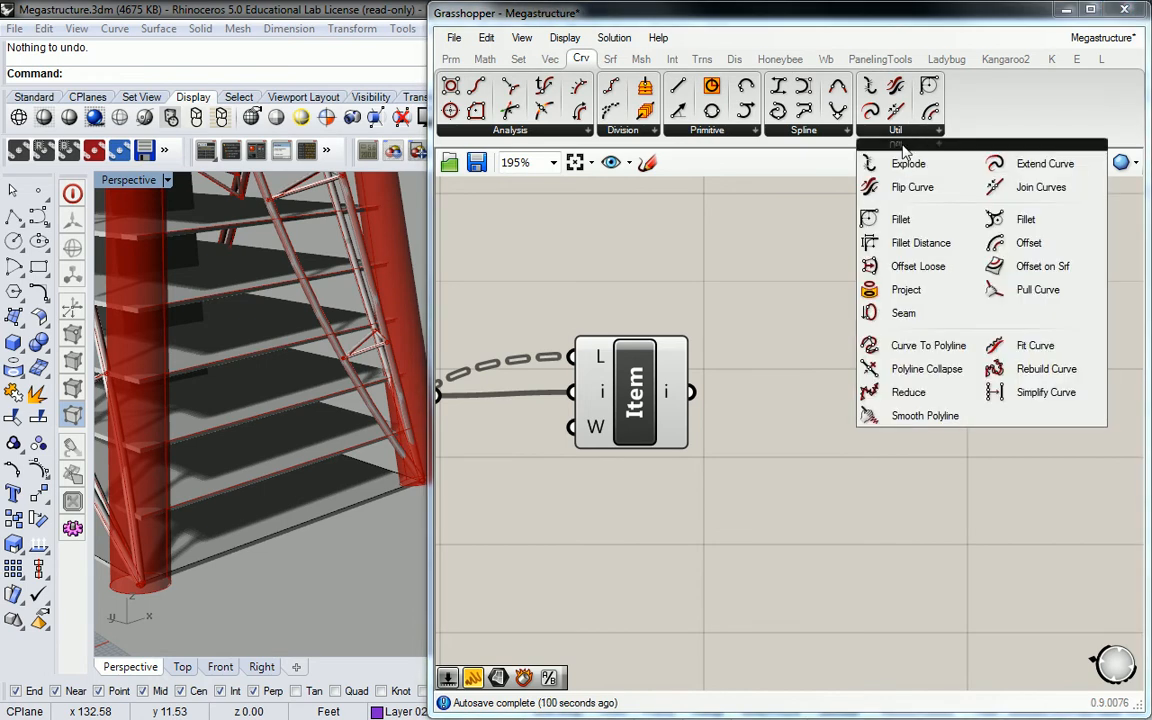
pyautogui.click(1020, 243)
pyautogui.click(790, 392)
pyautogui.moveTo(808, 367); pyautogui.dragTo(896, 425)
pyautogui.click(804, 429)
# Connect the List Item output to the Offset component's curve input
pyautogui.moveTo(748, 411); pyautogui.dragTo(755, 367, button='right')
pyautogui.moveTo(698, 348); pyautogui.dragTo(850, 334)
pyautogui.moveTo(905, 392); pyautogui.dragTo(919, 405)
# Inspect the offset curves in the Rhino viewport and check the Offset component's distance, plane and corners inputs
pyautogui.moveTo(257, 383); pyautogui.dragTo(372, 368, button='right')
pyautogui.scroll(6, 298, 291)
pyautogui.moveTo(315, 340); pyautogui.dragTo(284, 318, button='right')
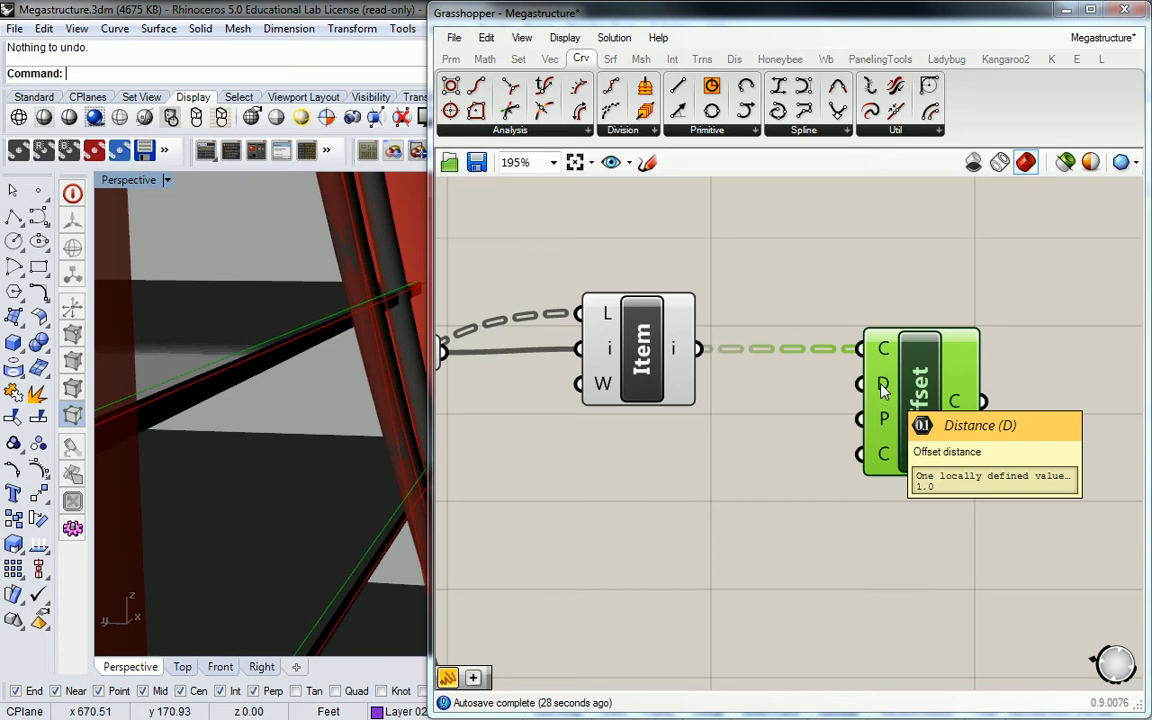
pyautogui.moveTo(884, 432)
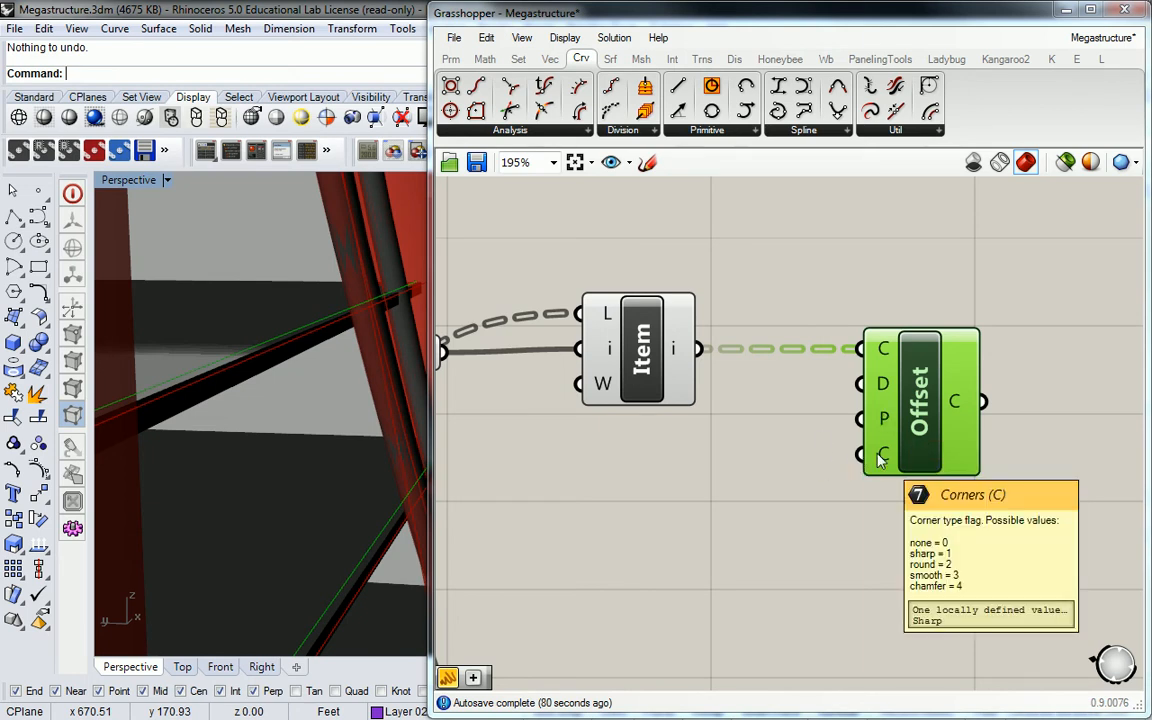
# Move the Offset component farther right to leave room after the List Item component
pyautogui.moveTo(913, 419); pyautogui.dragTo(869, 430, button='right')
pyautogui.moveTo(869, 430); pyautogui.dragTo(978, 434)
pyautogui.click(698, 340)
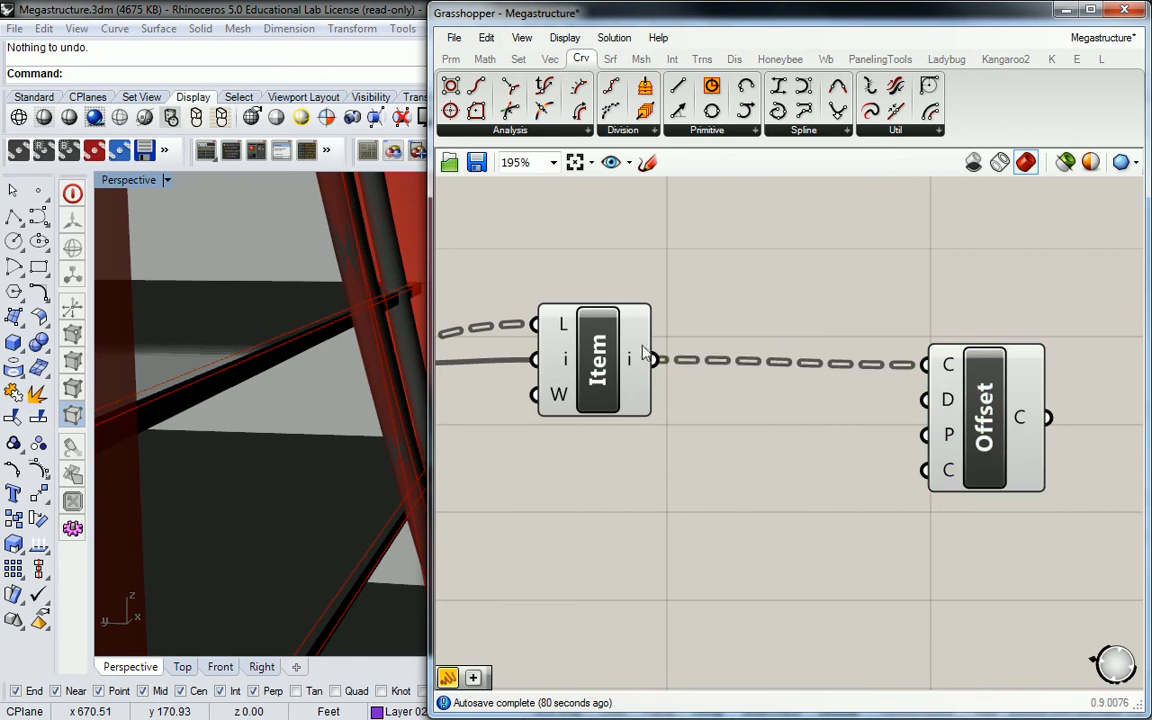
pyautogui.moveTo(964, 318); pyautogui.dragTo(874, 345, button='right')
# Try out a Perp Frames component between the List Item and Offset components, and delete it
pyautogui.click(622, 130)
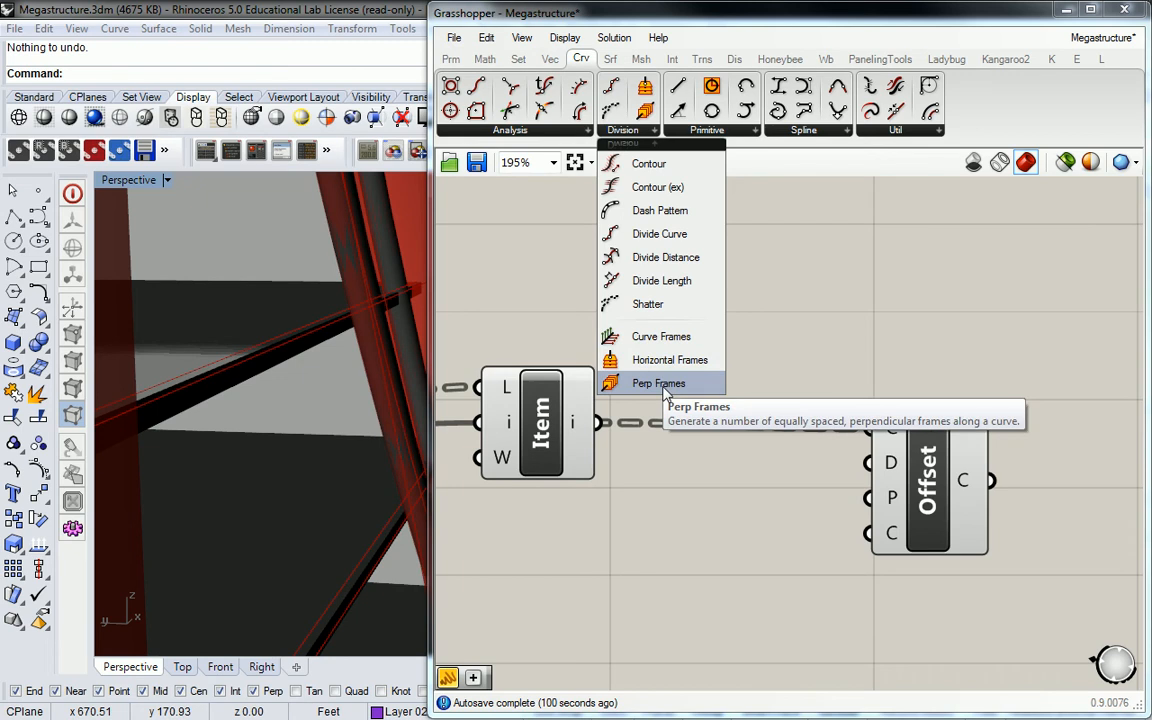
pyautogui.click(662, 384)
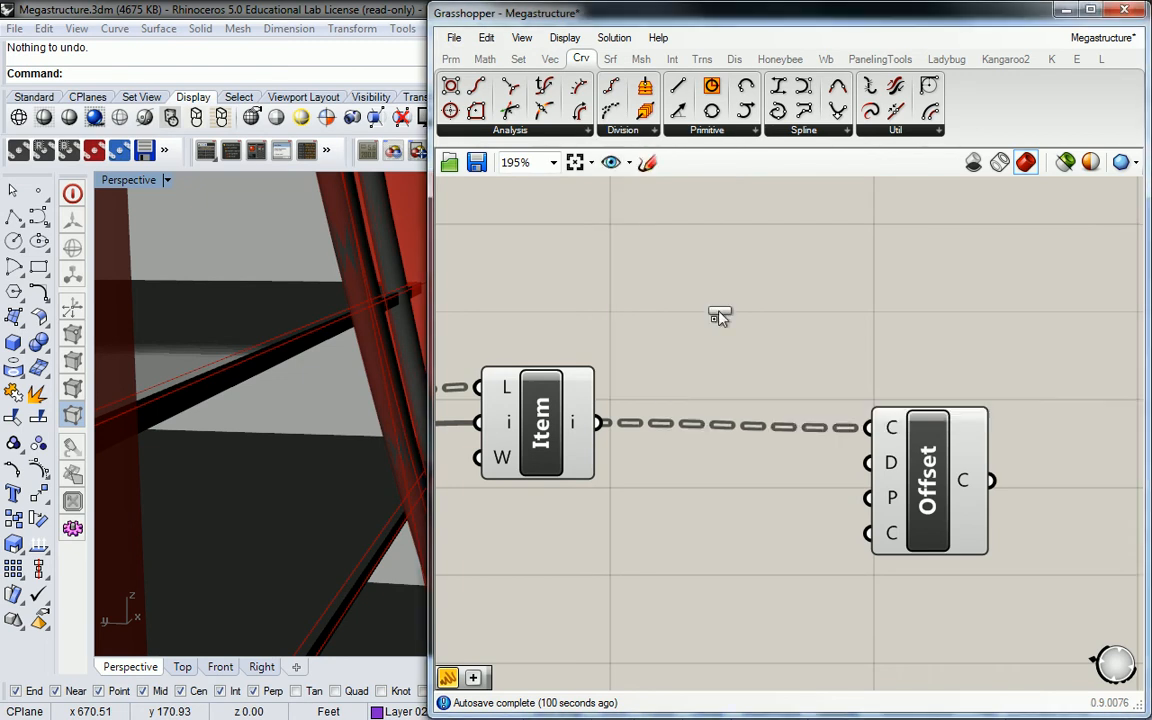
pyautogui.click(734, 302)
pyautogui.moveTo(703, 311); pyautogui.dragTo(752, 311)
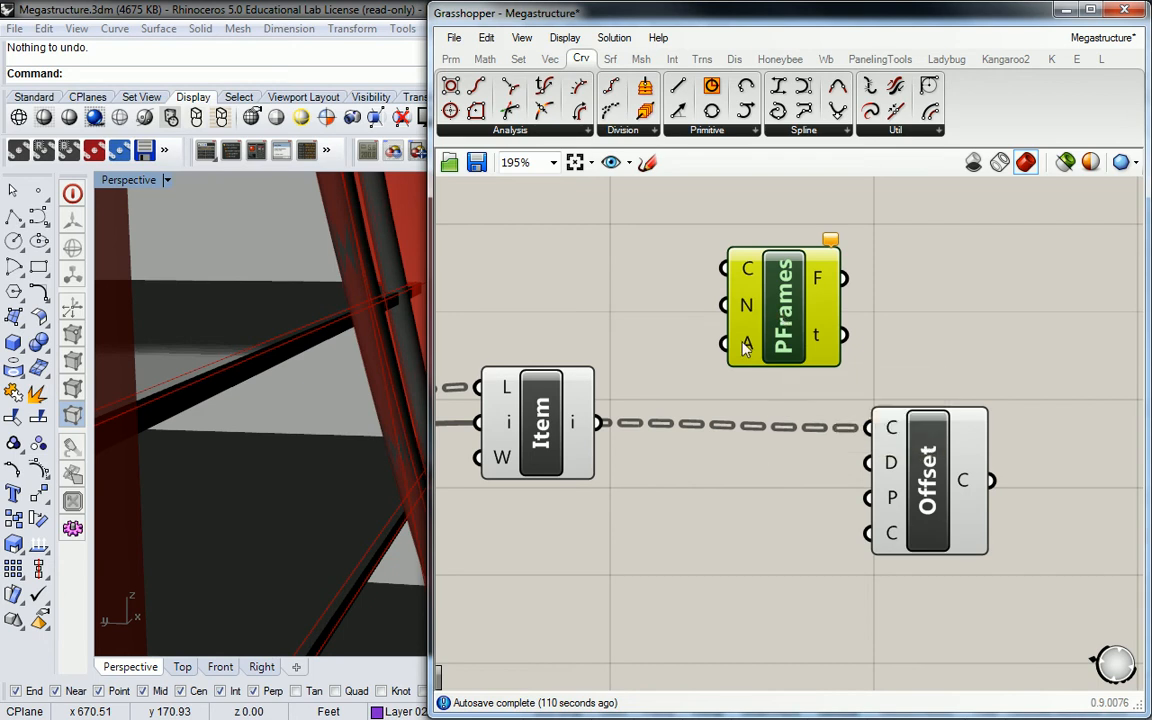
pyautogui.press('Delete')
# Add a Horizontal Frame component above the Offset component and connect the List Item output to its curve input
pyautogui.click(652, 130)
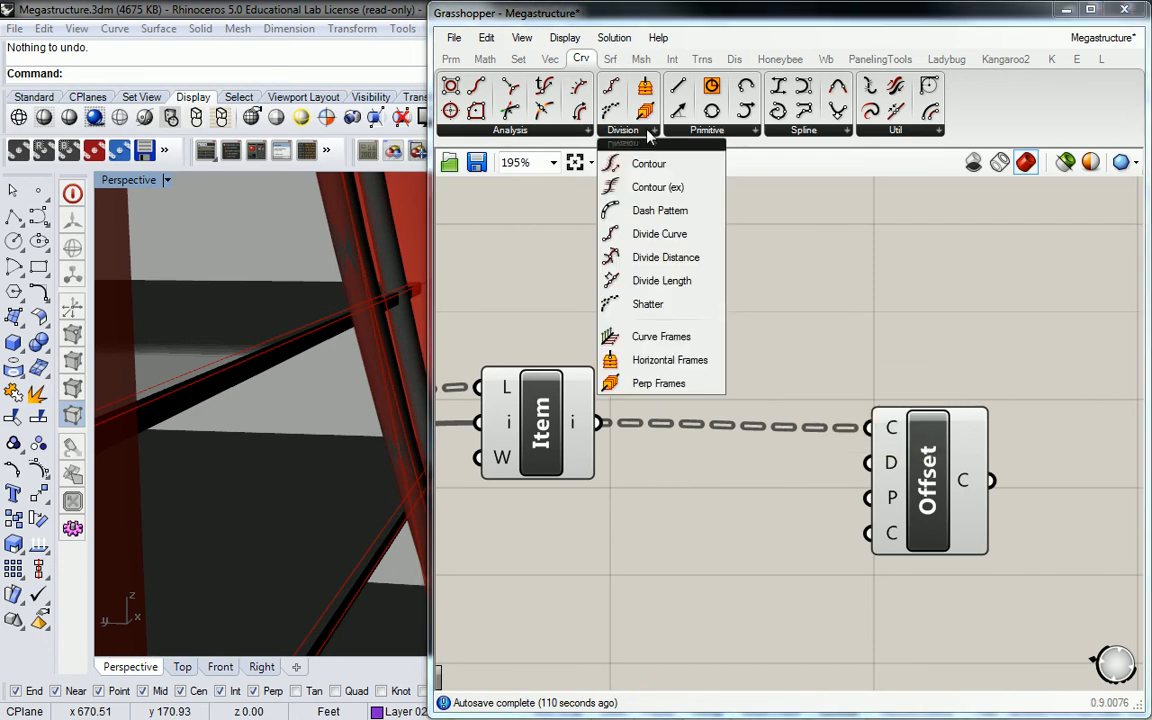
pyautogui.click(520, 131)
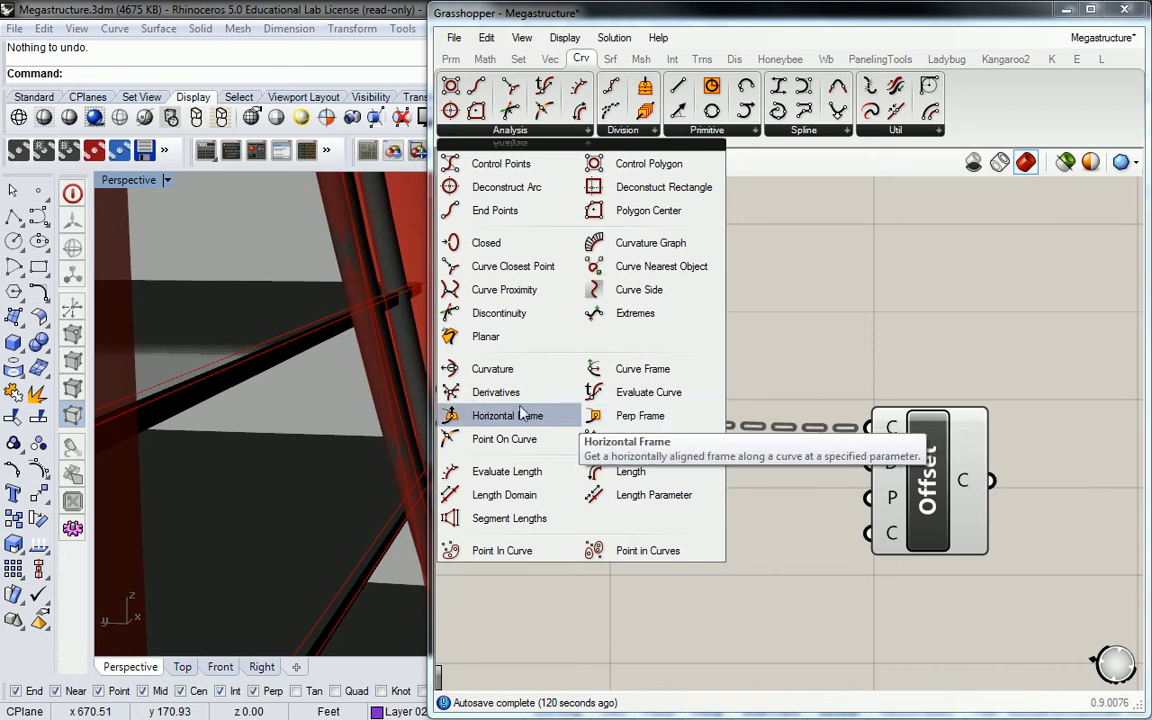
pyautogui.moveTo(514, 414); pyautogui.dragTo(778, 323)
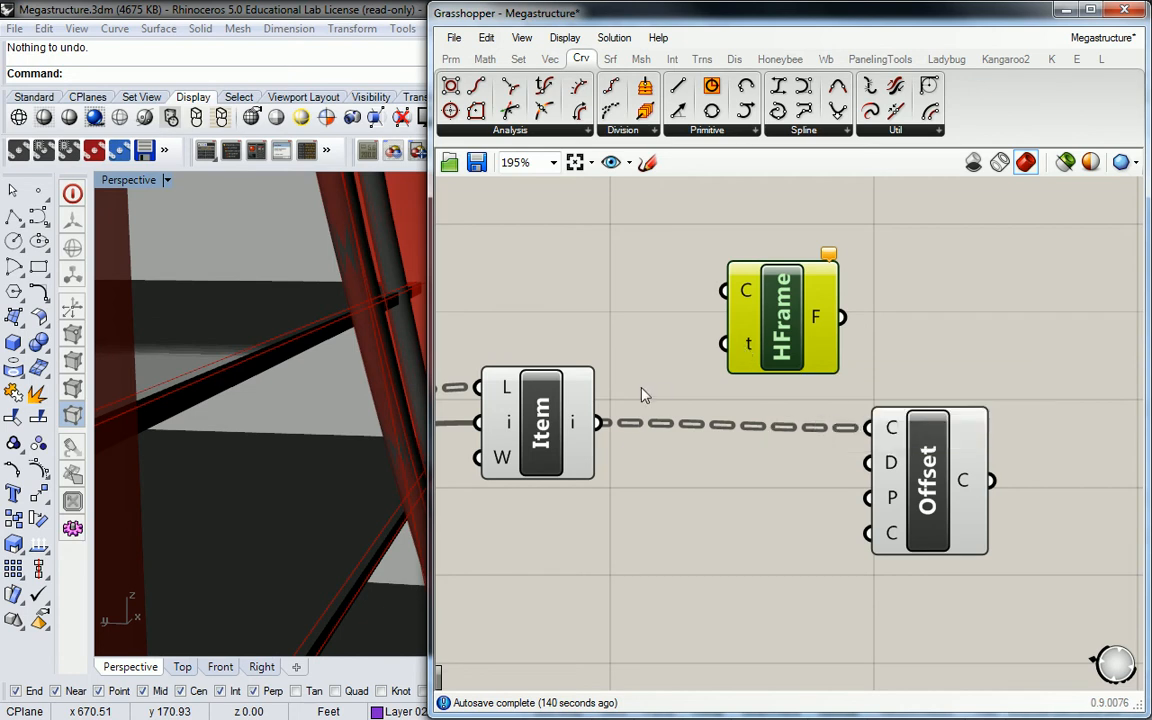
pyautogui.moveTo(600, 423); pyautogui.dragTo(724, 291)
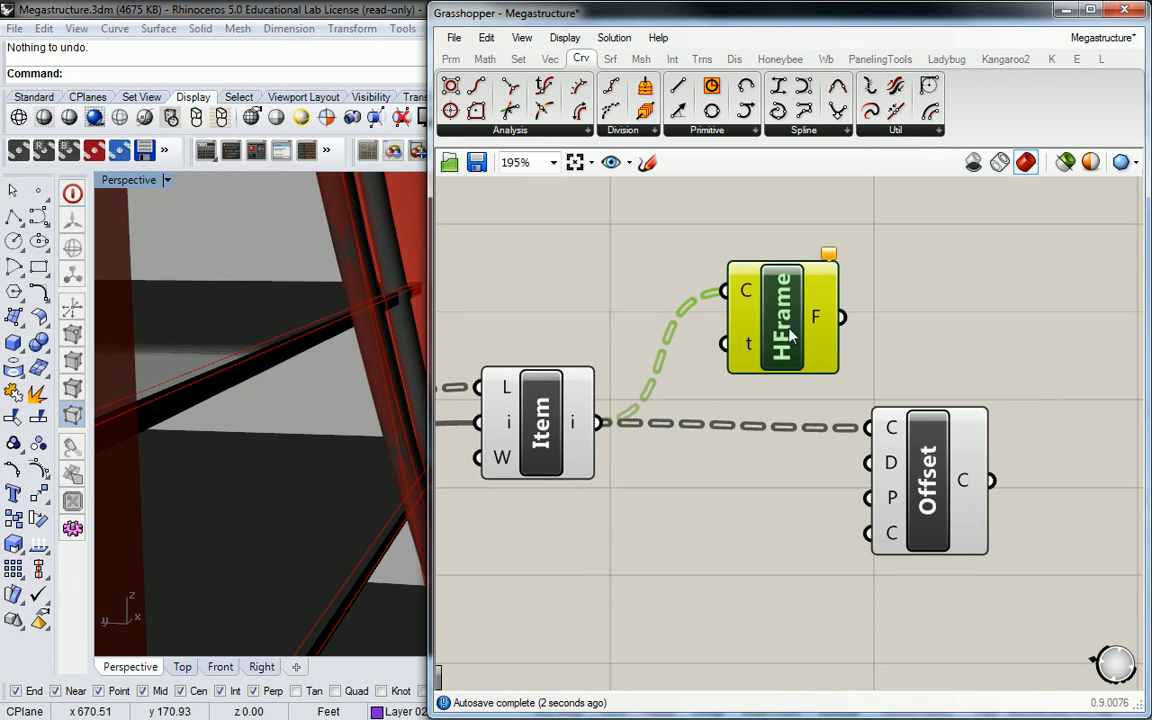
pyautogui.moveTo(768, 348); pyautogui.dragTo(814, 315)
# Add a panel containing .5 and connect it to the Horizontal Frame component's parameter input
pyautogui.click(451, 58)
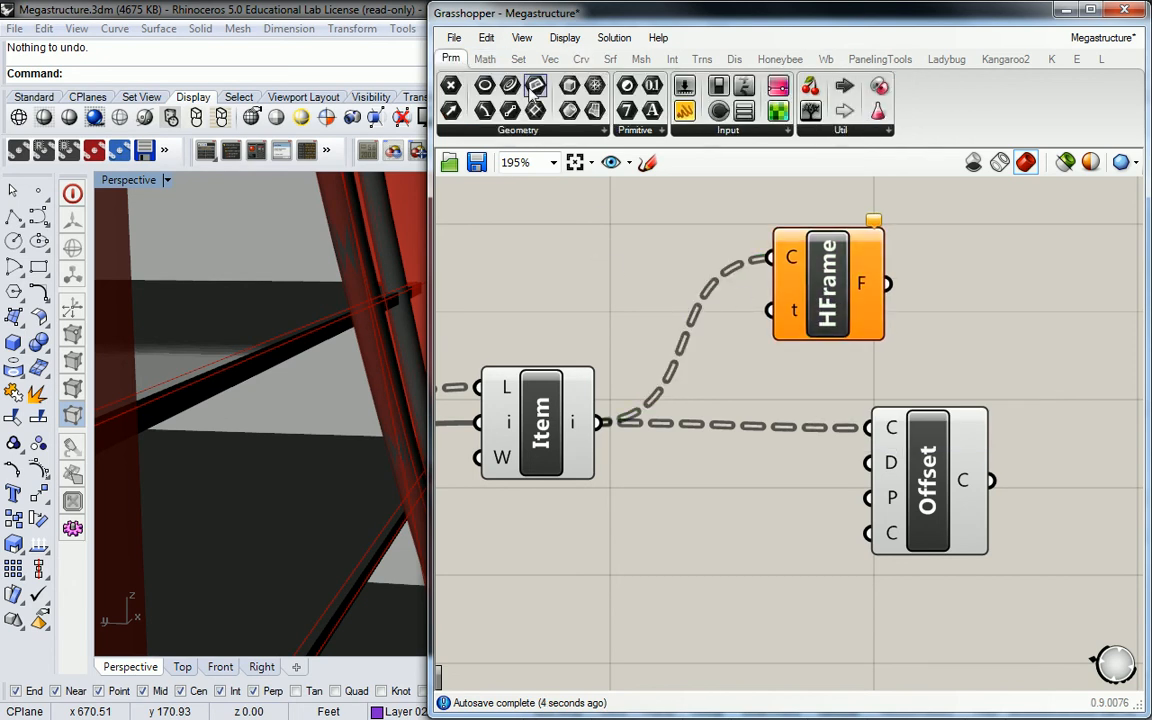
pyautogui.moveTo(684, 110); pyautogui.dragTo(630, 245)
pyautogui.doubleClick(519, 202)
pyautogui.press('BackSpace')
pyautogui.write('.5')
pyautogui.click(625, 361)
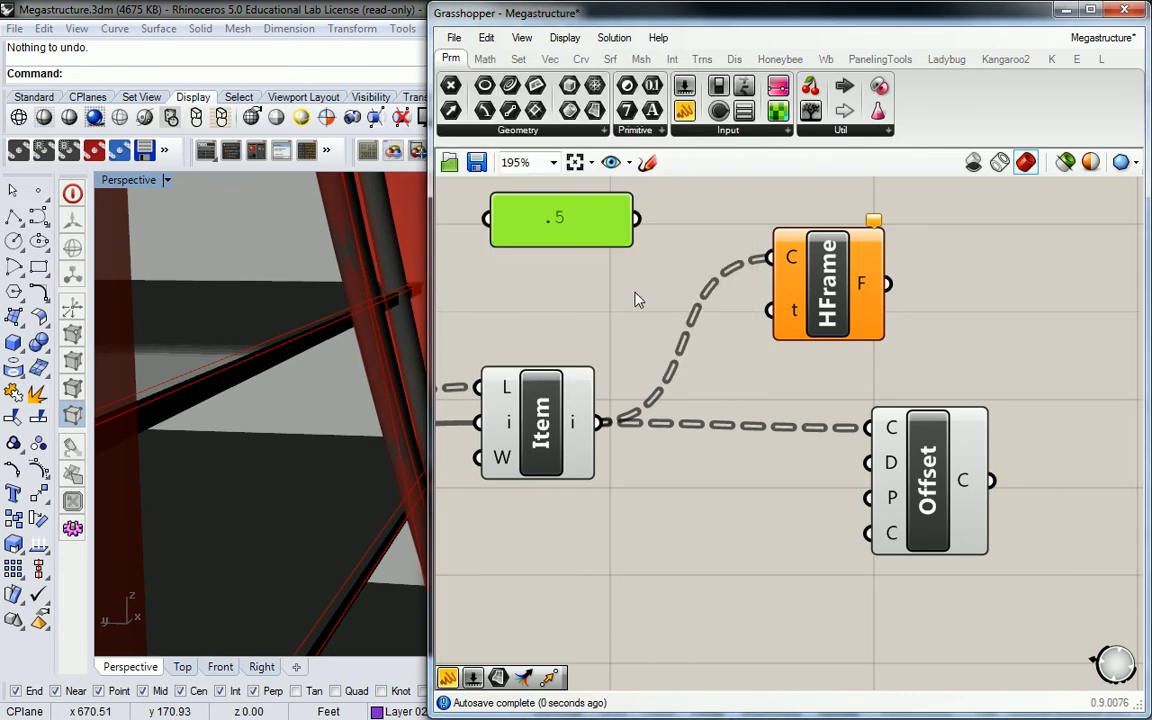
pyautogui.moveTo(553, 215); pyautogui.dragTo(583, 283)
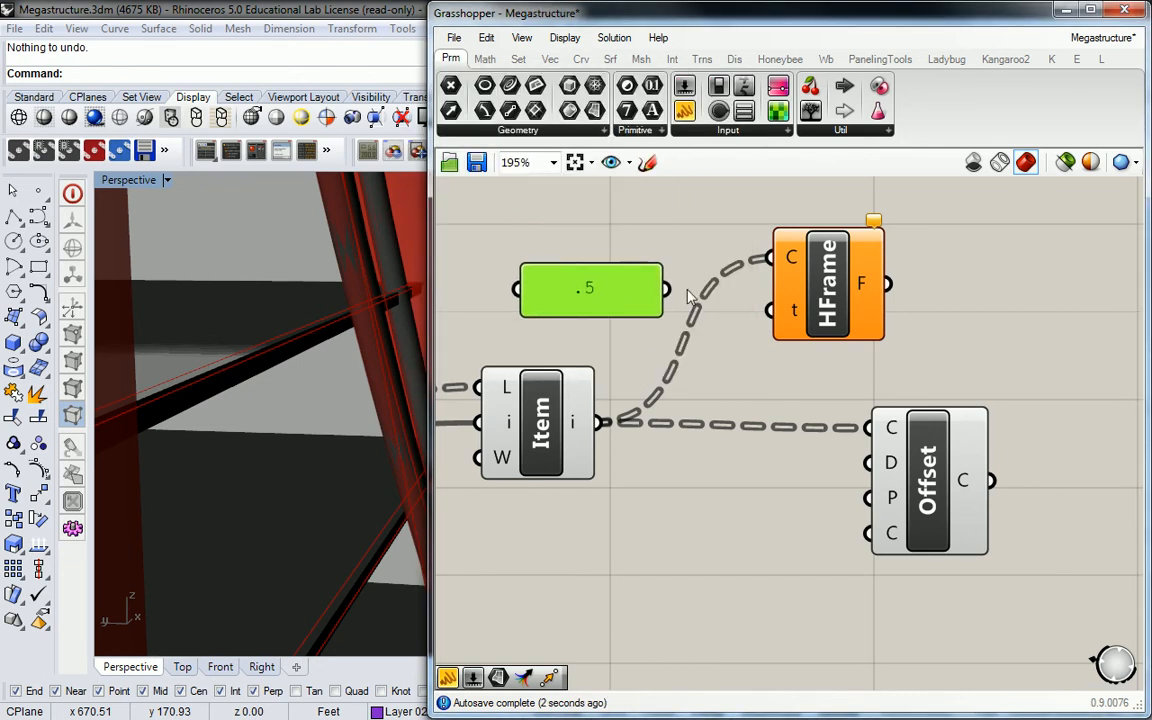
pyautogui.moveTo(667, 290); pyautogui.dragTo(770, 310)
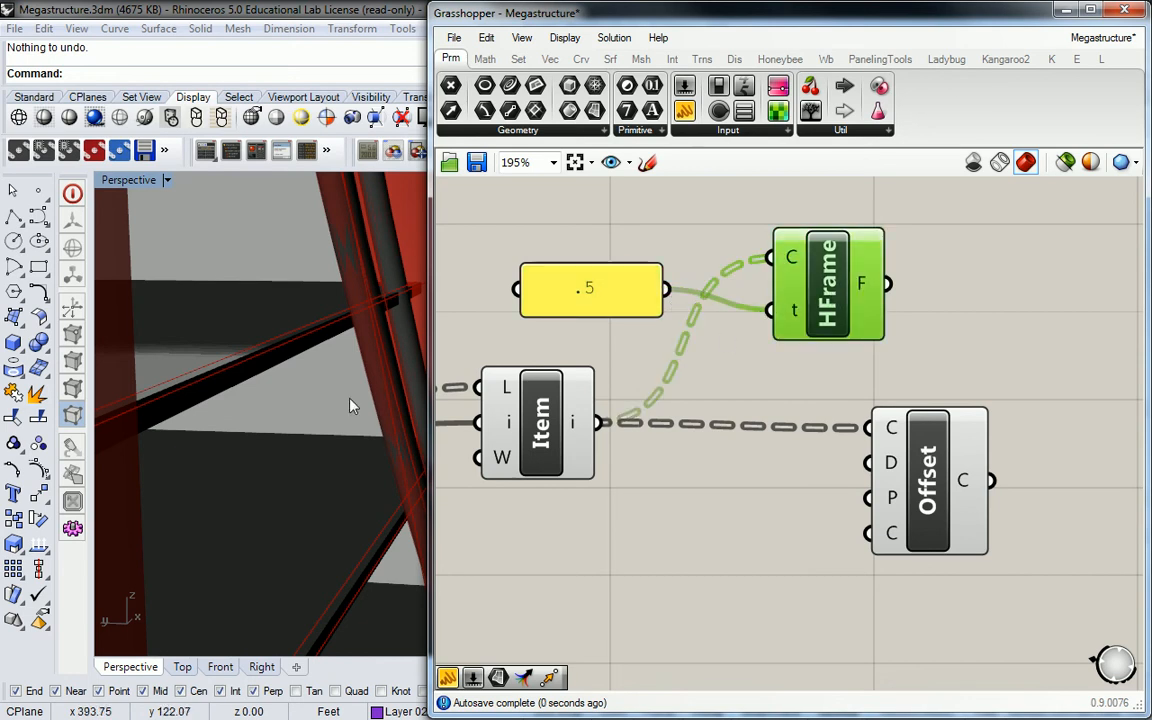
# Examine where the horizontal frames fall relative to the whole tower in the Rhino Perspective viewport
pyautogui.scroll(-10, 305, 423)
pyautogui.scroll(2, 300, 440)
pyautogui.moveTo(314, 435)
pyautogui.mouseDown(button='right')
pyautogui.moveTo(305, 395)
pyautogui.moveTo(303, 421)
pyautogui.mouseUp(button='right')
pyautogui.scroll(-6, 303, 421)
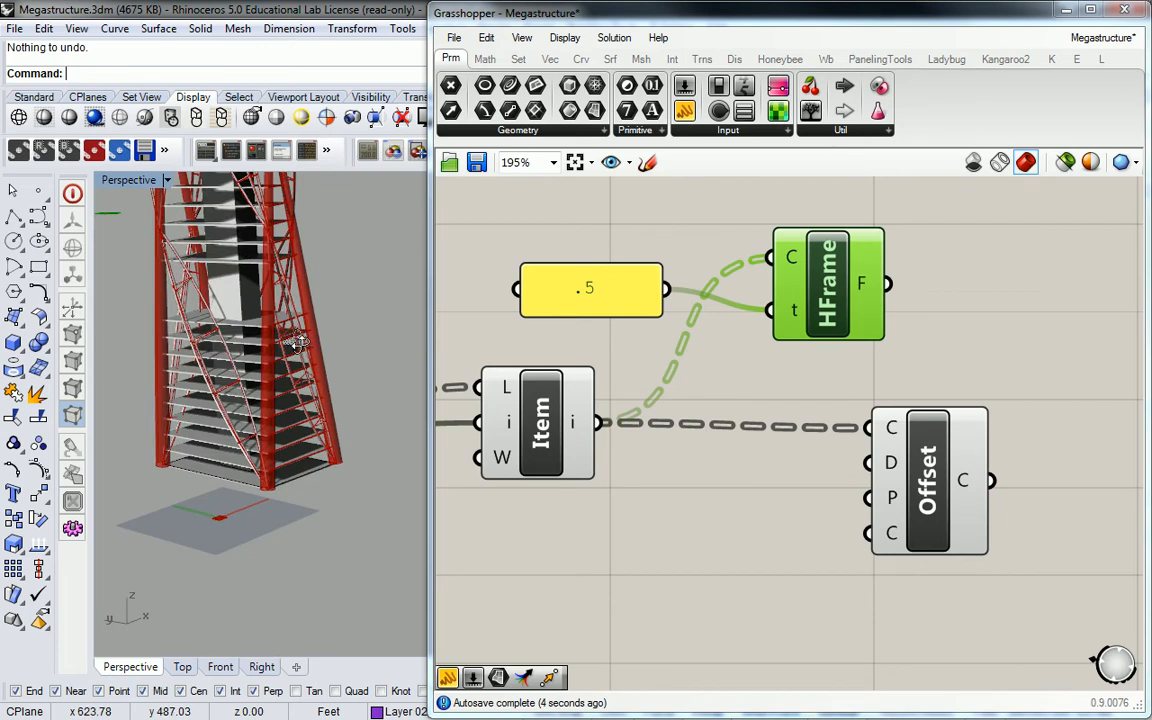
pyautogui.moveTo(303, 333); pyautogui.dragTo(306, 362, button='right')
pyautogui.moveTo(676, 245); pyautogui.dragTo(731, 298, button='right')
pyautogui.keyDown('shift'); pyautogui.moveTo(267, 280); pyautogui.dragTo(421, 328, button='right'); pyautogui.keyUp('shift')
pyautogui.scroll(-8, 356, 344)
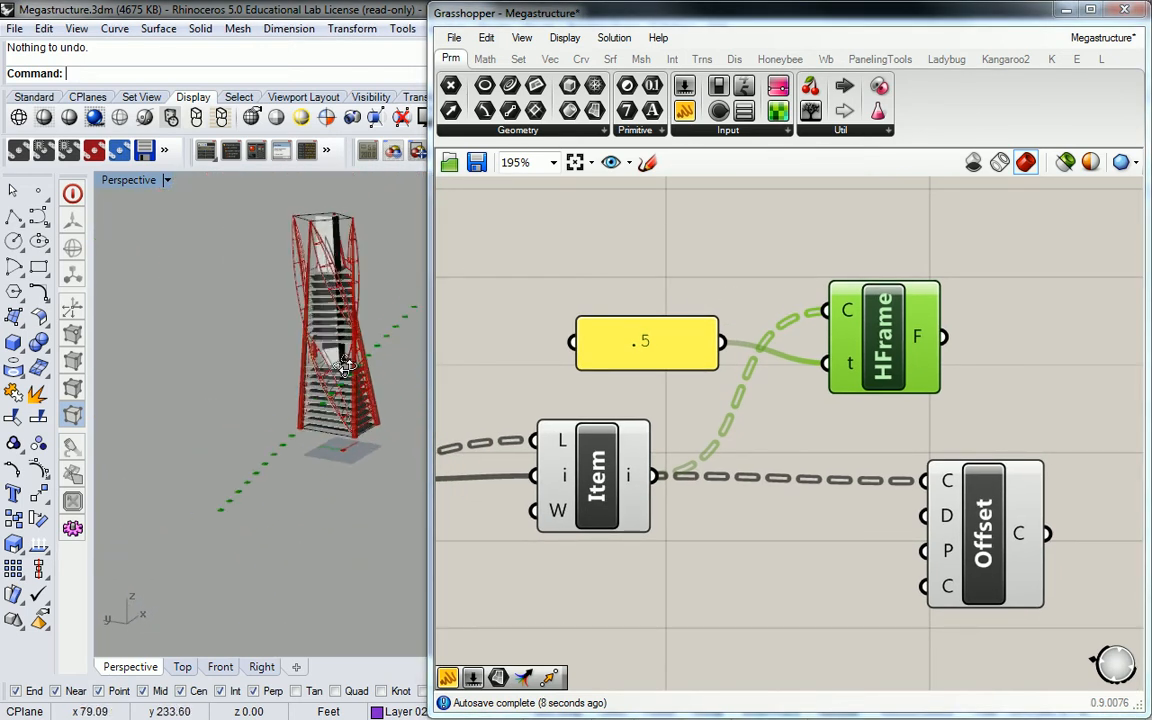
pyautogui.moveTo(355, 344); pyautogui.dragTo(289, 351, button='right')
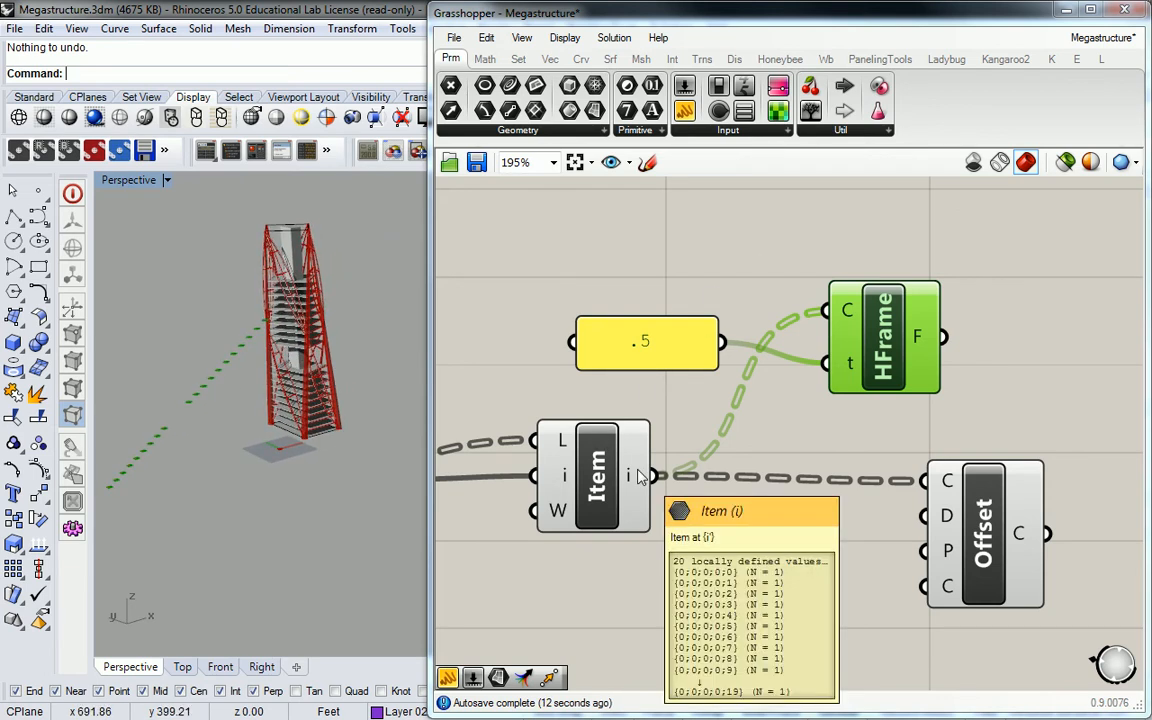
# Reparameterize the Horizontal Frame component's curve input and shift the component away from the .5 panel
pyautogui.moveTo(784, 290); pyautogui.dragTo(764, 290, button='right')
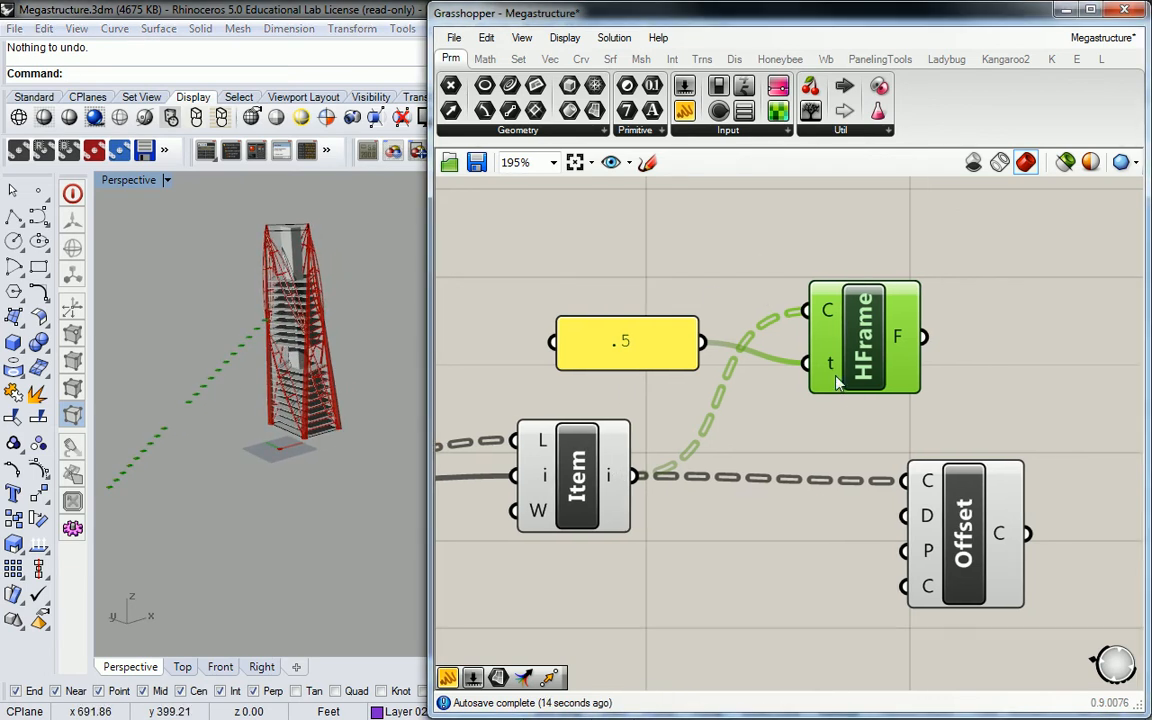
pyautogui.rightClick(827, 316)
pyautogui.click(903, 501)
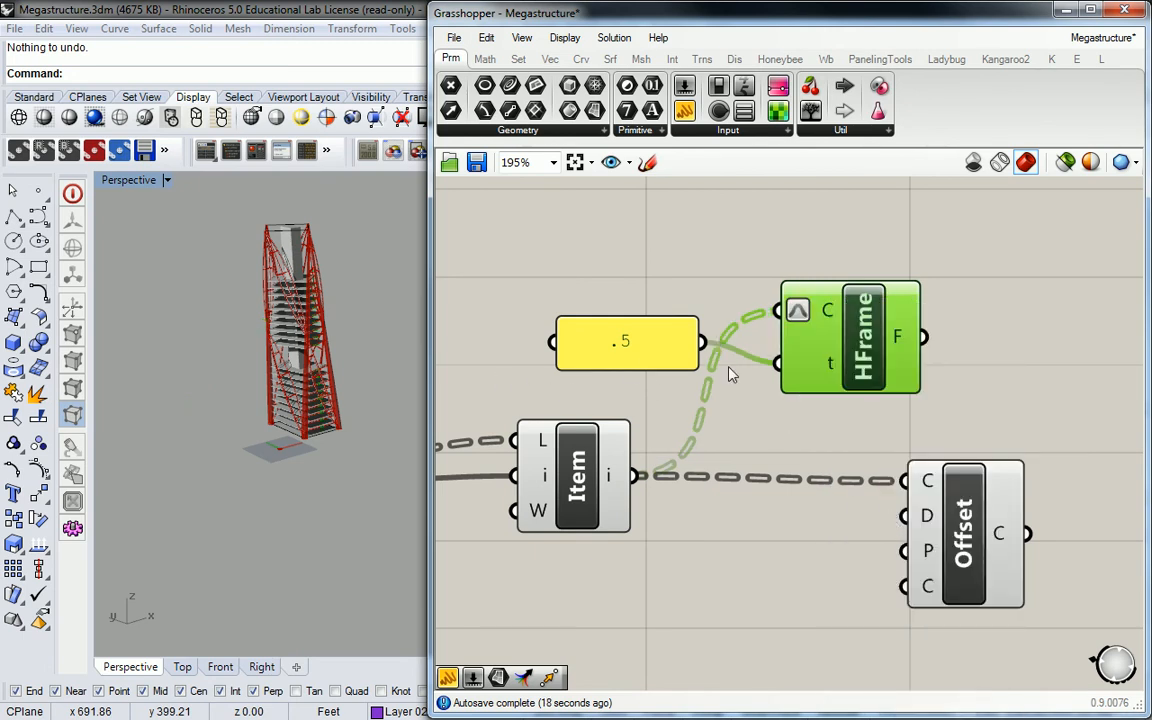
pyautogui.scroll(10, 268, 396)
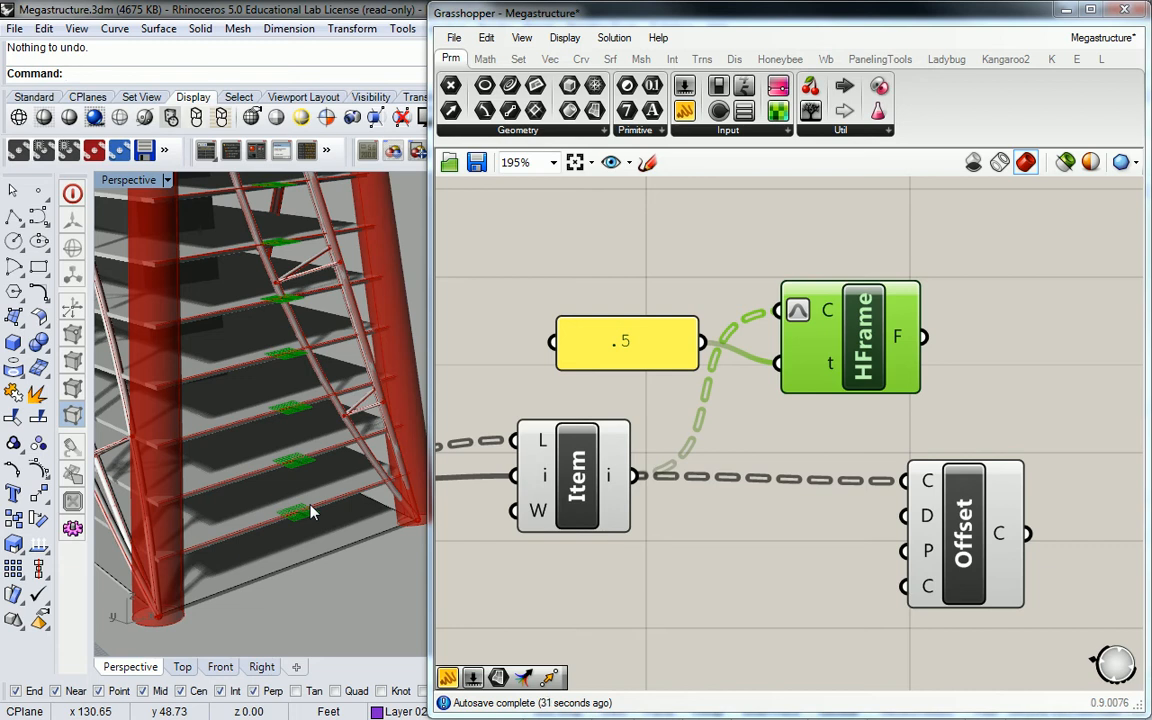
pyautogui.moveTo(818, 249); pyautogui.dragTo(702, 270, button='right')
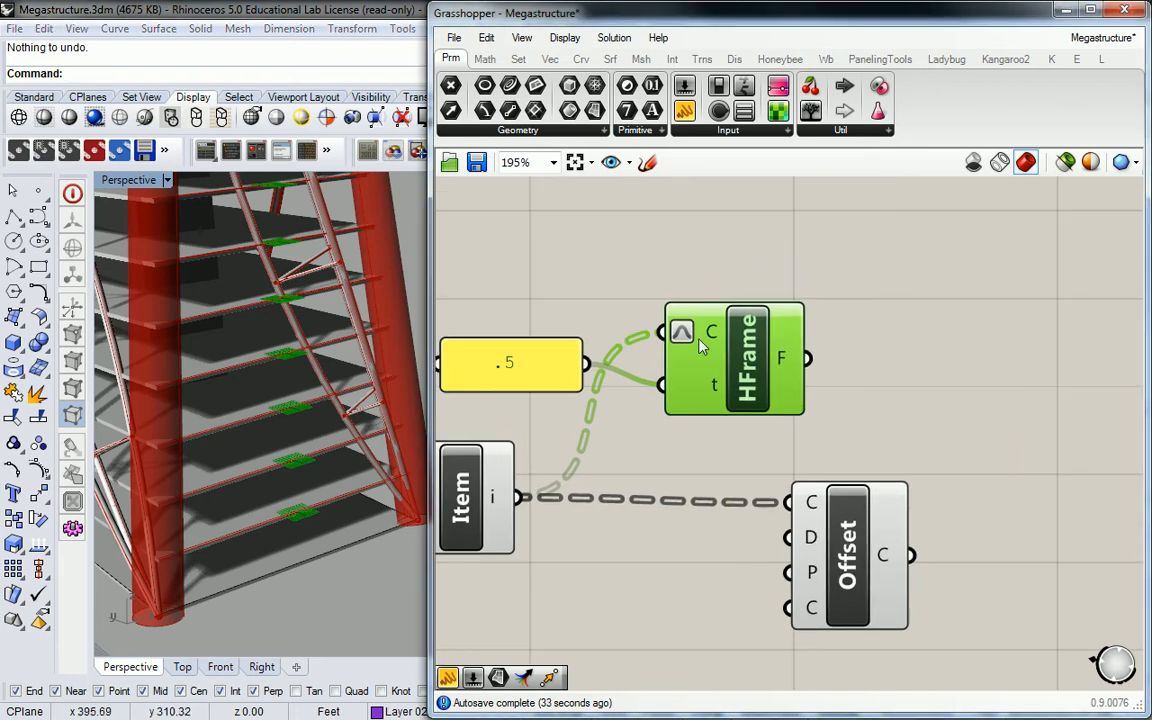
pyautogui.moveTo(748, 345); pyautogui.dragTo(846, 325)
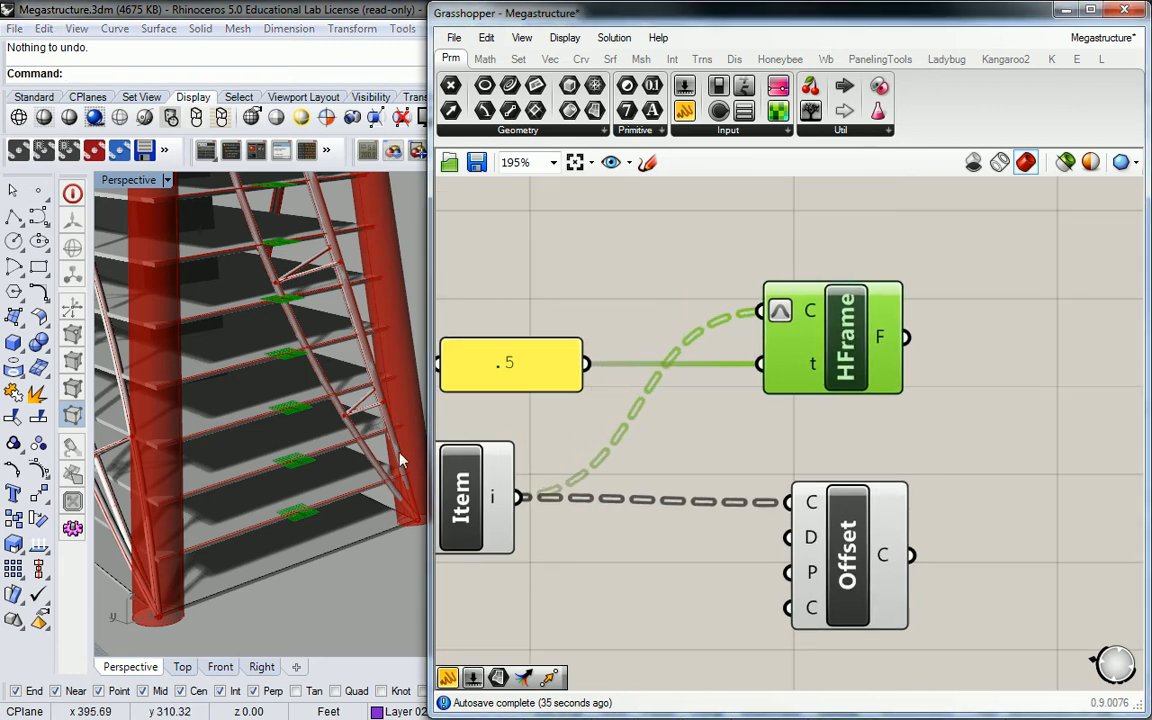
# Examine the horizontal frames' orientation along the floor edges in the Perspective and Top viewports
pyautogui.moveTo(330, 500); pyautogui.dragTo(388, 514, button='right')
pyautogui.scroll(4, 388, 514)
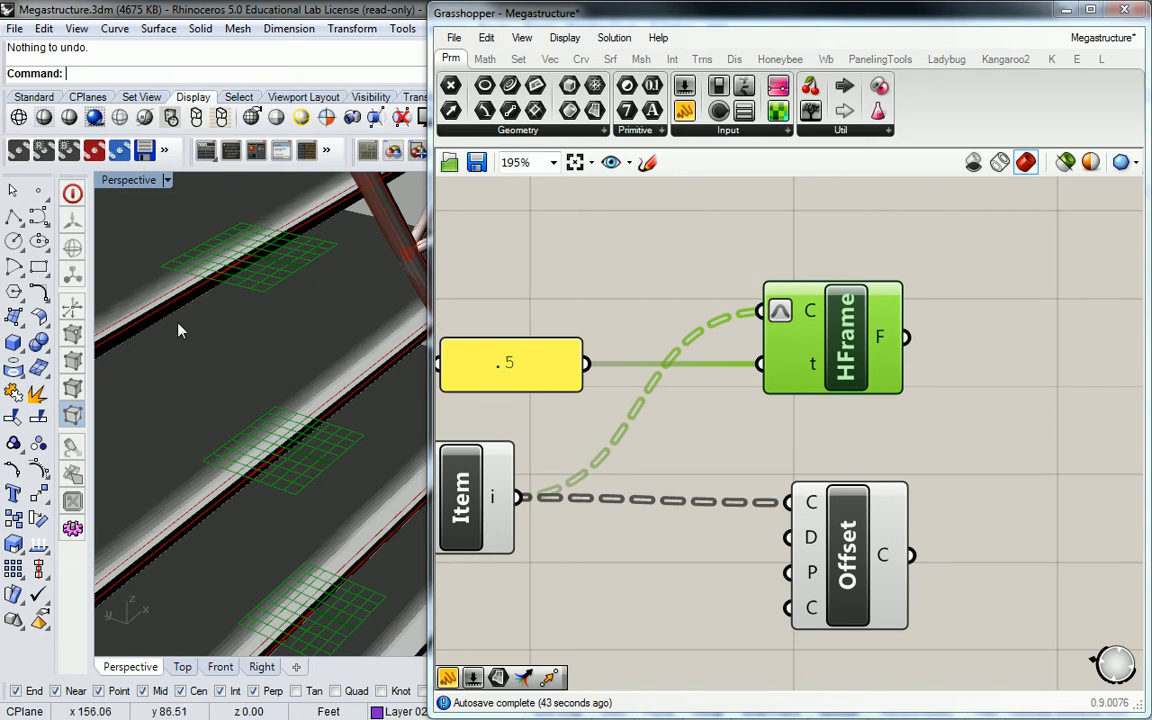
pyautogui.doubleClick(135, 180)
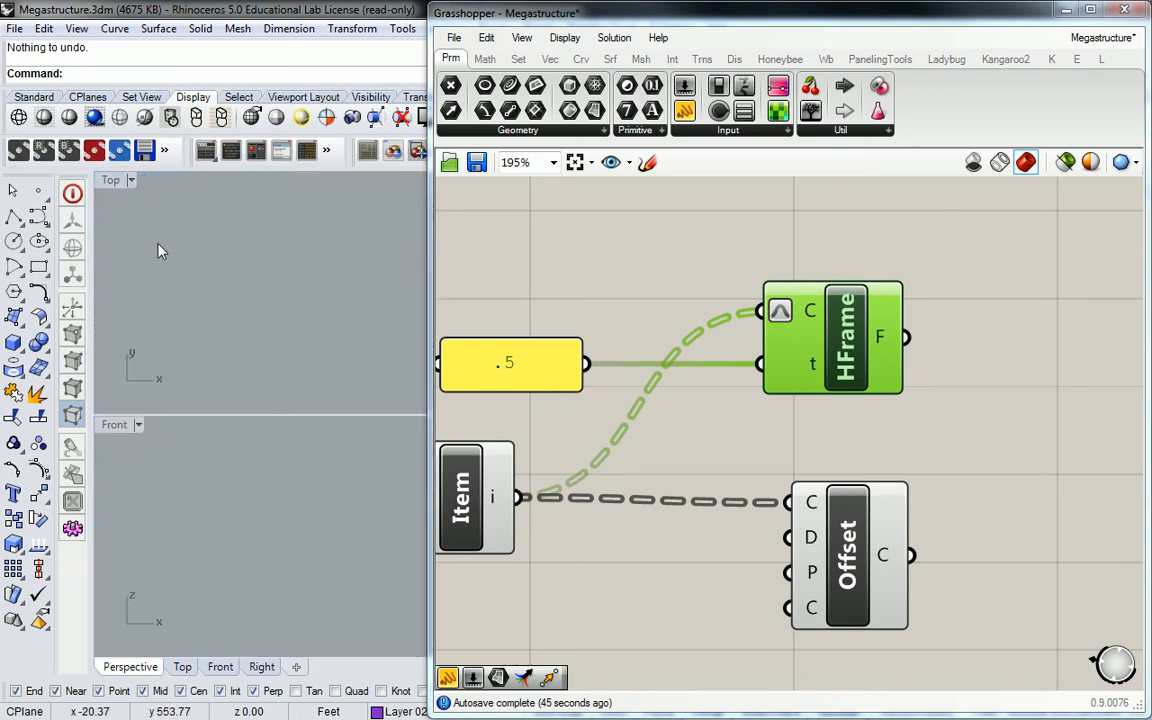
pyautogui.click(193, 229)
pyautogui.scroll(15, 190, 262)
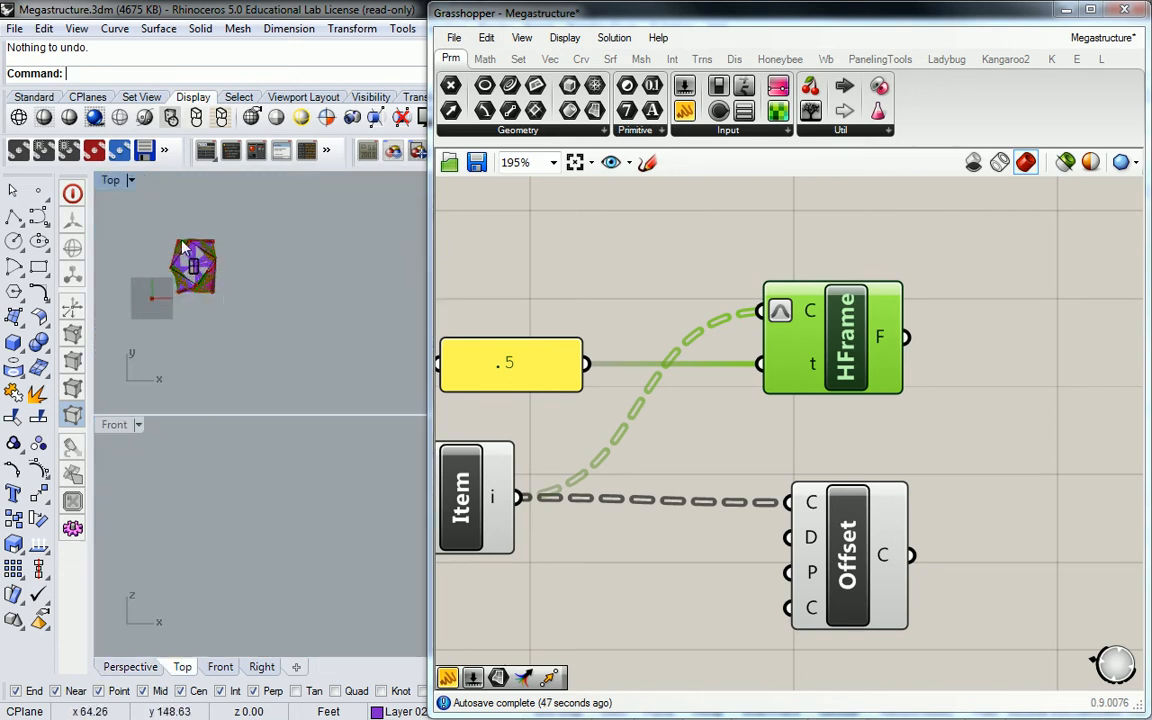
pyautogui.scroll(-2, 271, 281)
pyautogui.scroll(-3, 271, 288)
pyautogui.scroll(10, 250, 320)
pyautogui.scroll(3, 300, 288)
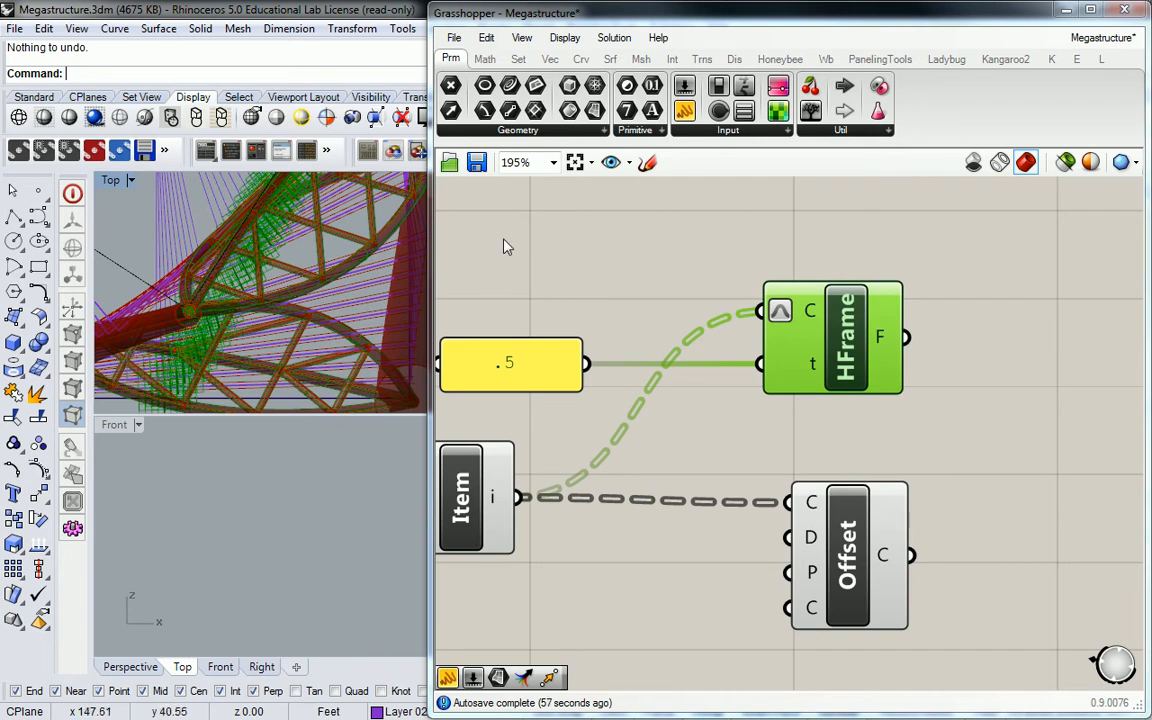
# Space out the Horizontal Frame and Offset components and connect the frame output to the Offset plane input
pyautogui.moveTo(848, 350); pyautogui.dragTo(753, 350)
pyautogui.moveTo(846, 556); pyautogui.dragTo(970, 550)
pyautogui.click(880, 440)
pyautogui.moveTo(812, 337); pyautogui.dragTo(908, 567)
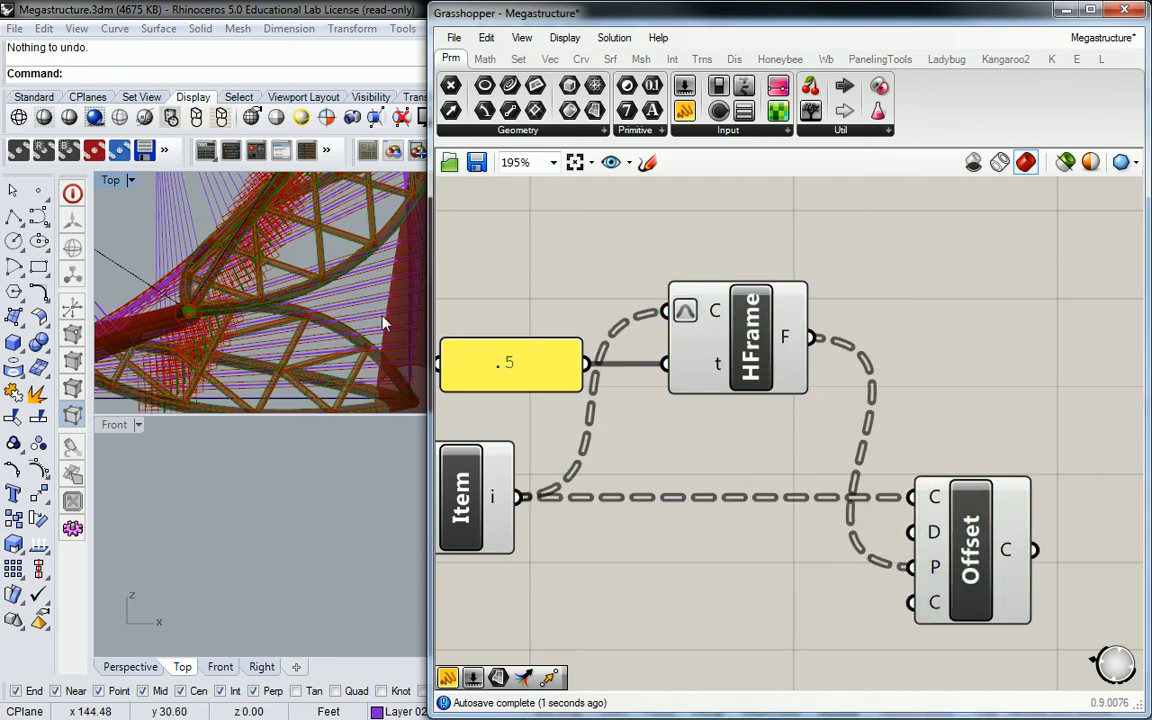
# Narrow the Grasshopper window to widen the Rhino area, and maximize the Perspective viewport
pyautogui.moveTo(430, 216); pyautogui.dragTo(631, 212)
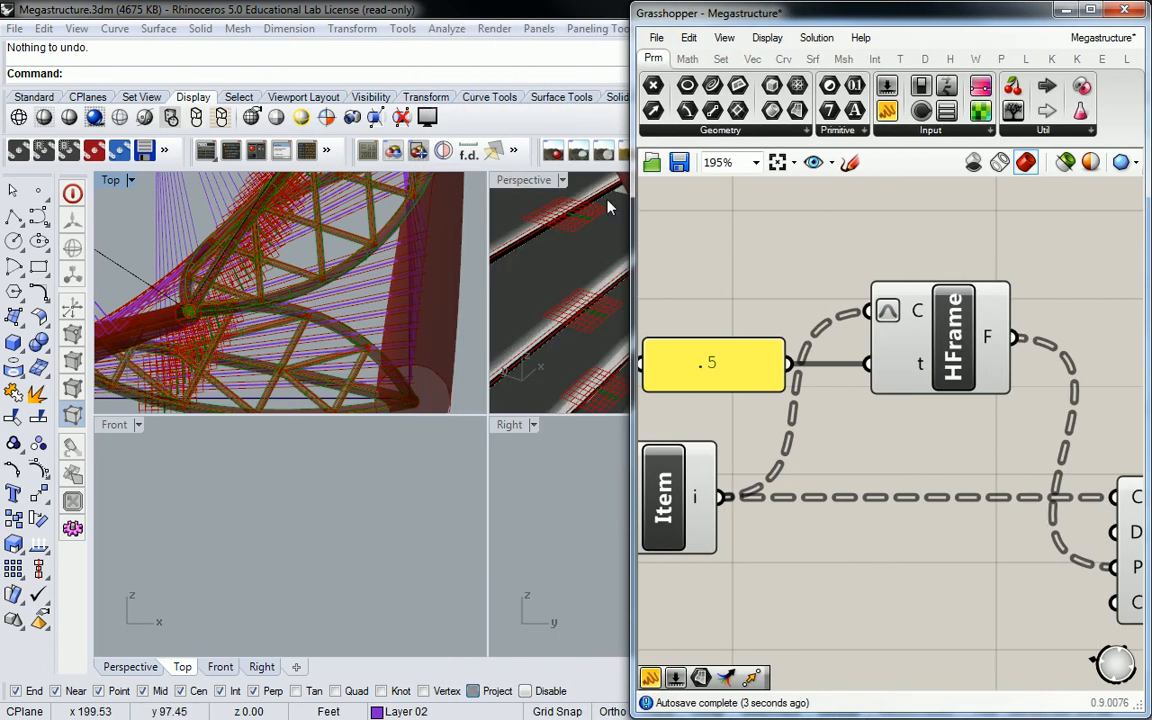
pyautogui.doubleClick(517, 182)
pyautogui.moveTo(518, 207); pyautogui.dragTo(314, 247, button='right')
# Select the Offset component and examine its offset curves against the floor edges in the Perspective viewport
pyautogui.moveTo(956, 414); pyautogui.dragTo(823, 404, button='right')
pyautogui.click(1047, 535)
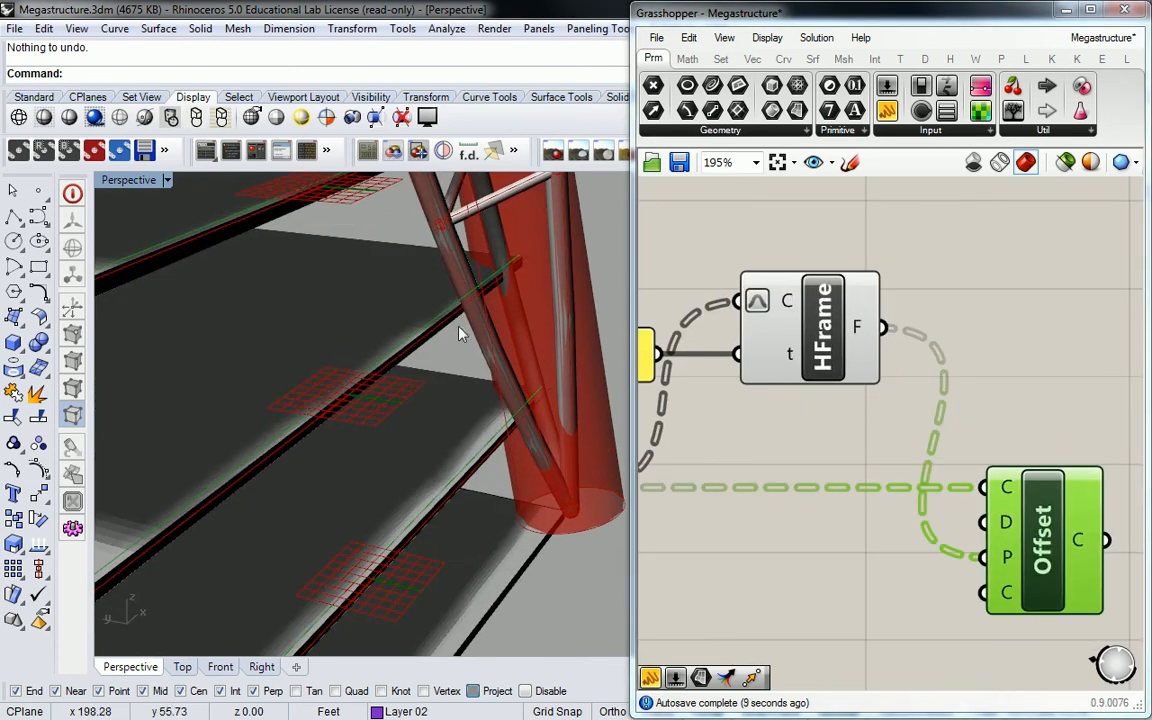
pyautogui.keyDown('shift'); pyautogui.moveTo(378, 257); pyautogui.dragTo(400, 317, button='right'); pyautogui.keyUp('shift')
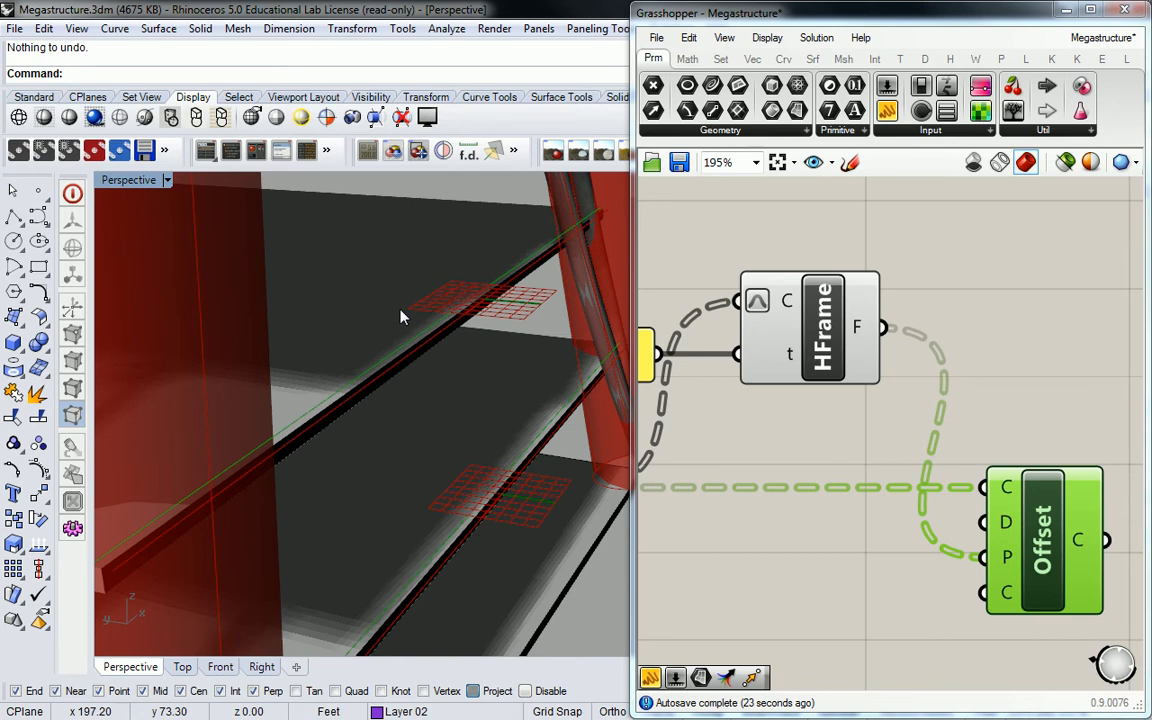
pyautogui.moveTo(400, 317); pyautogui.dragTo(404, 365, button='right')
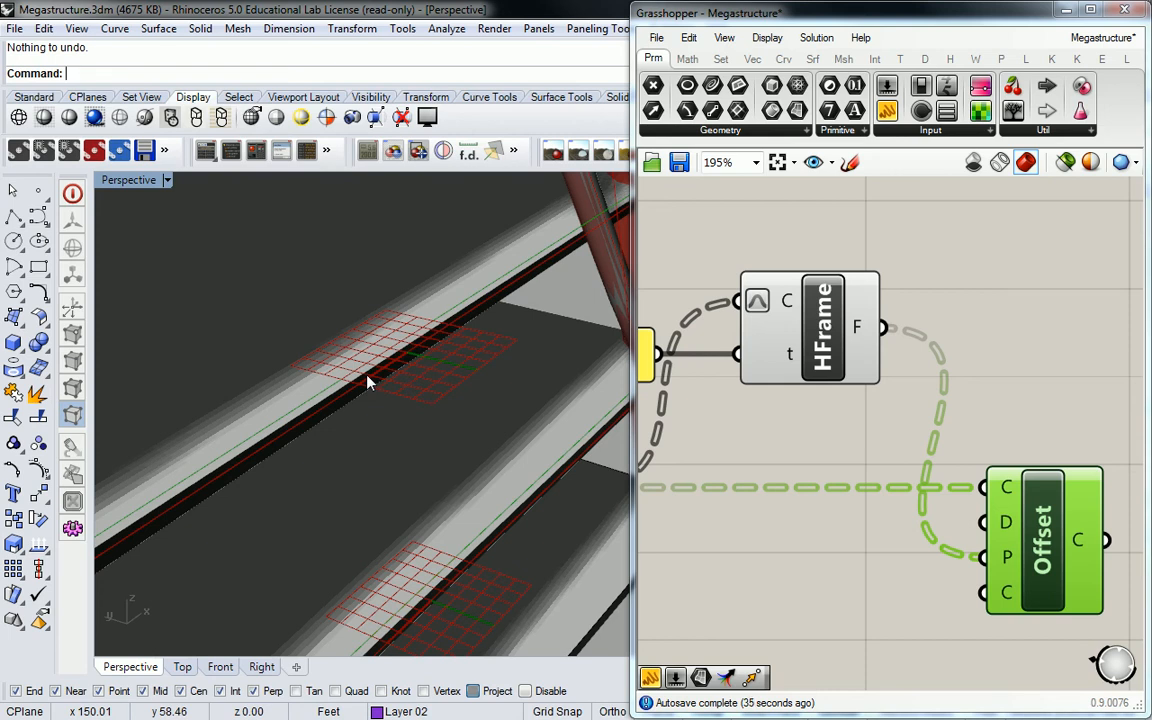
# Connect the existing 0.36 Distance slider in the purple group to the new curve Offset component's distance input
pyautogui.moveTo(843, 491); pyautogui.dragTo(909, 360, button='right')
pyautogui.doubleClick(766, 437)
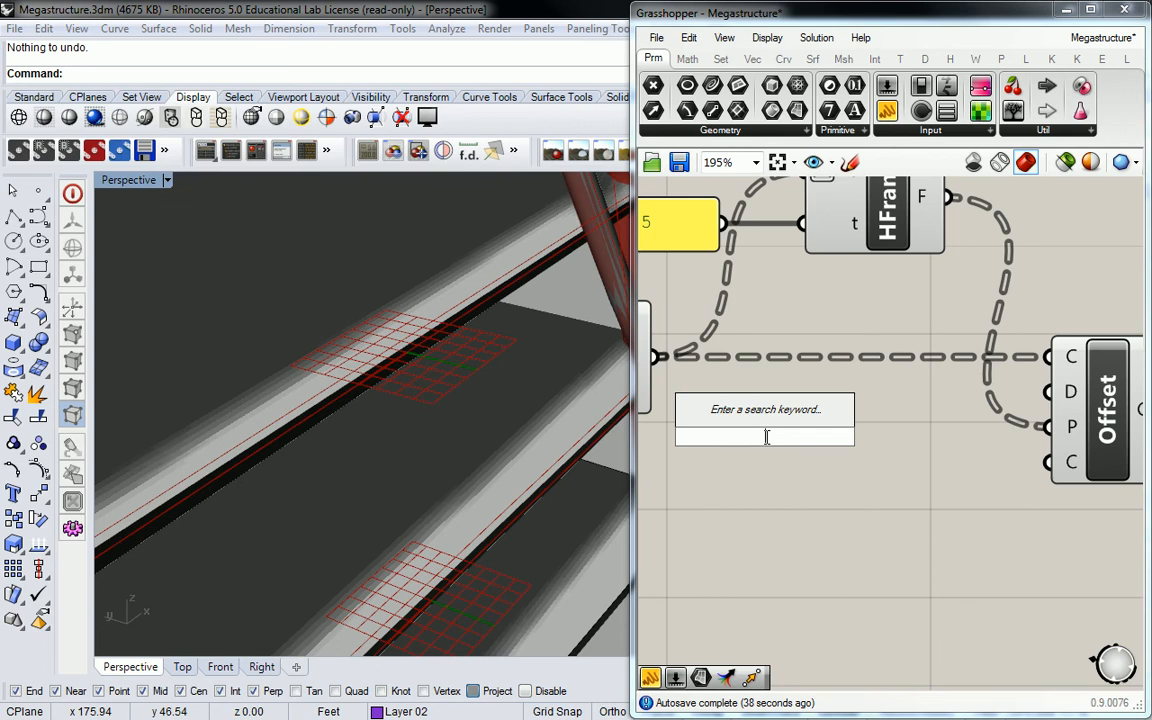
pyautogui.scroll(-7, 874, 393)
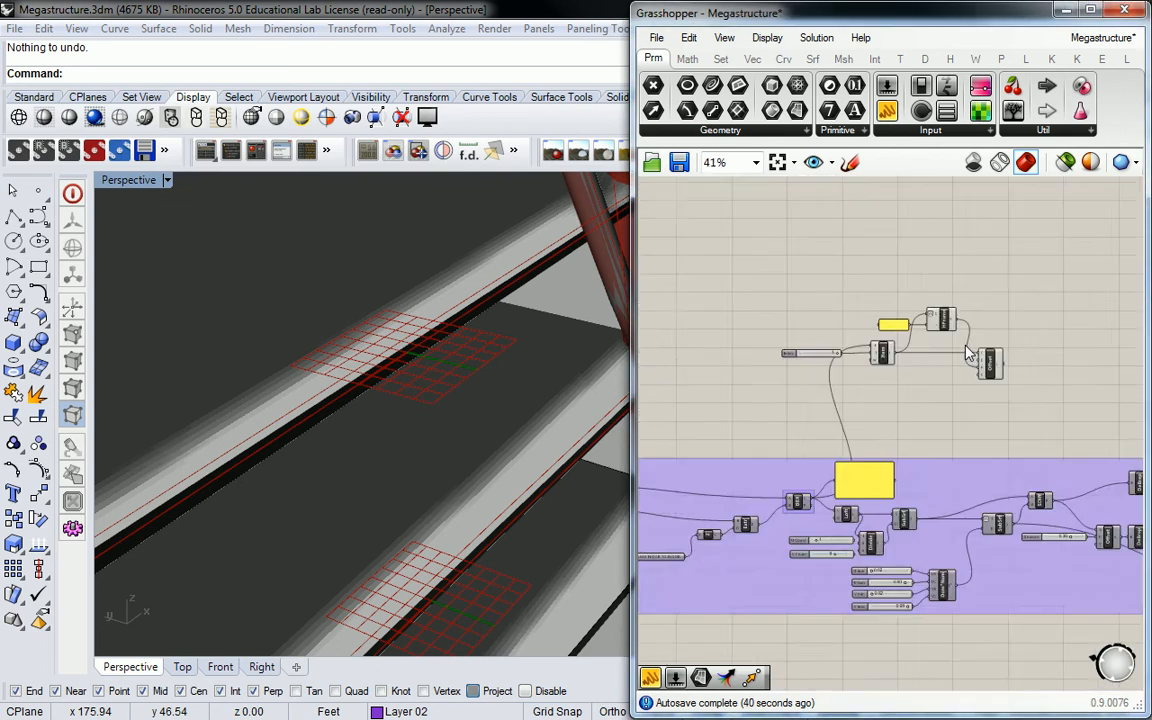
pyautogui.scroll(4, 908, 447)
pyautogui.moveTo(908, 444); pyautogui.dragTo(755, 368, button='right')
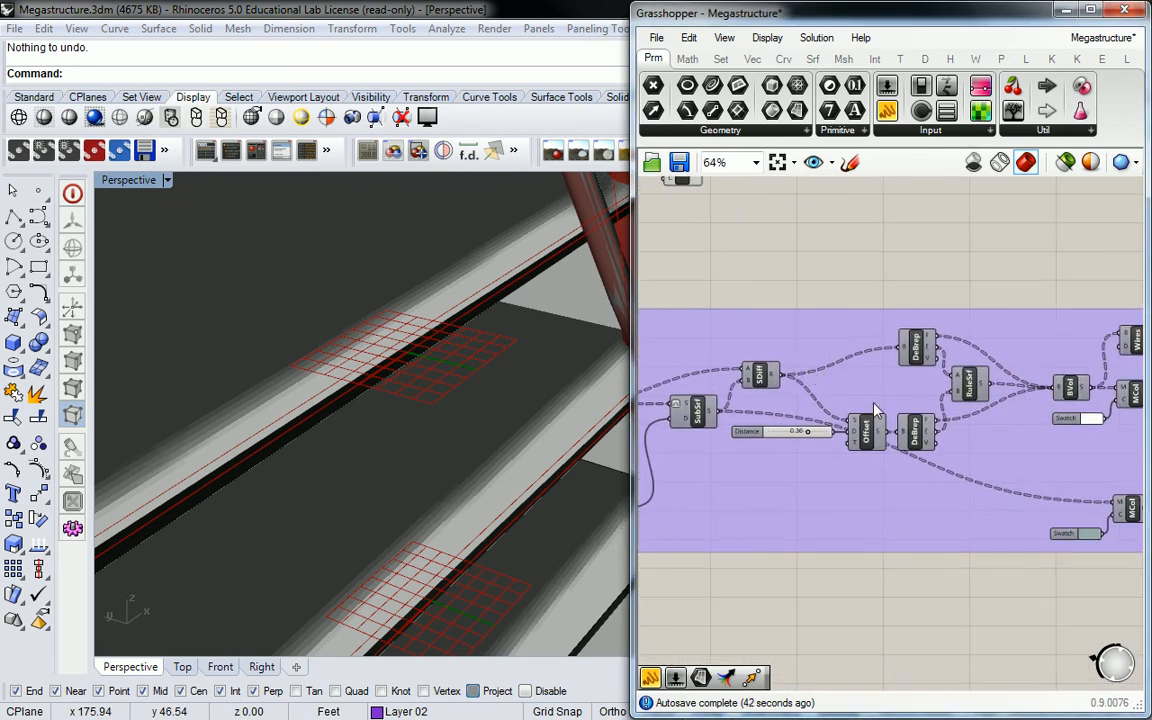
pyautogui.scroll(2, 822, 421)
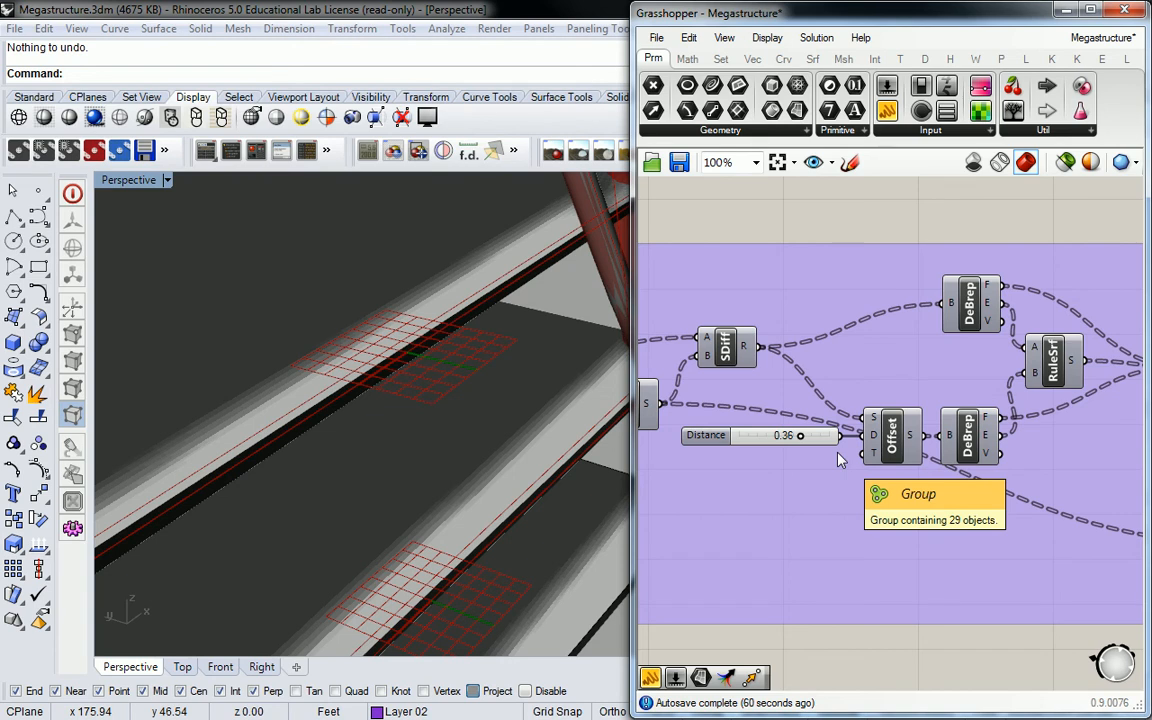
pyautogui.scroll(-5, 932, 400)
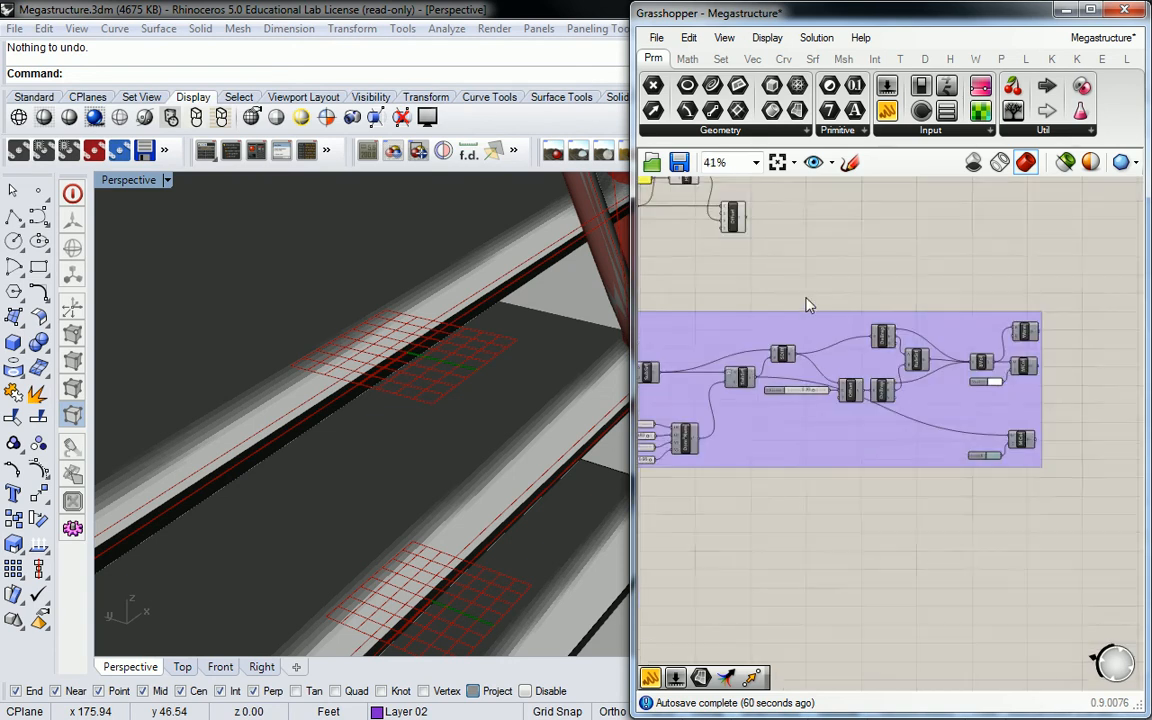
pyautogui.scroll(1, 926, 436)
pyautogui.moveTo(931, 440); pyautogui.dragTo(778, 226)
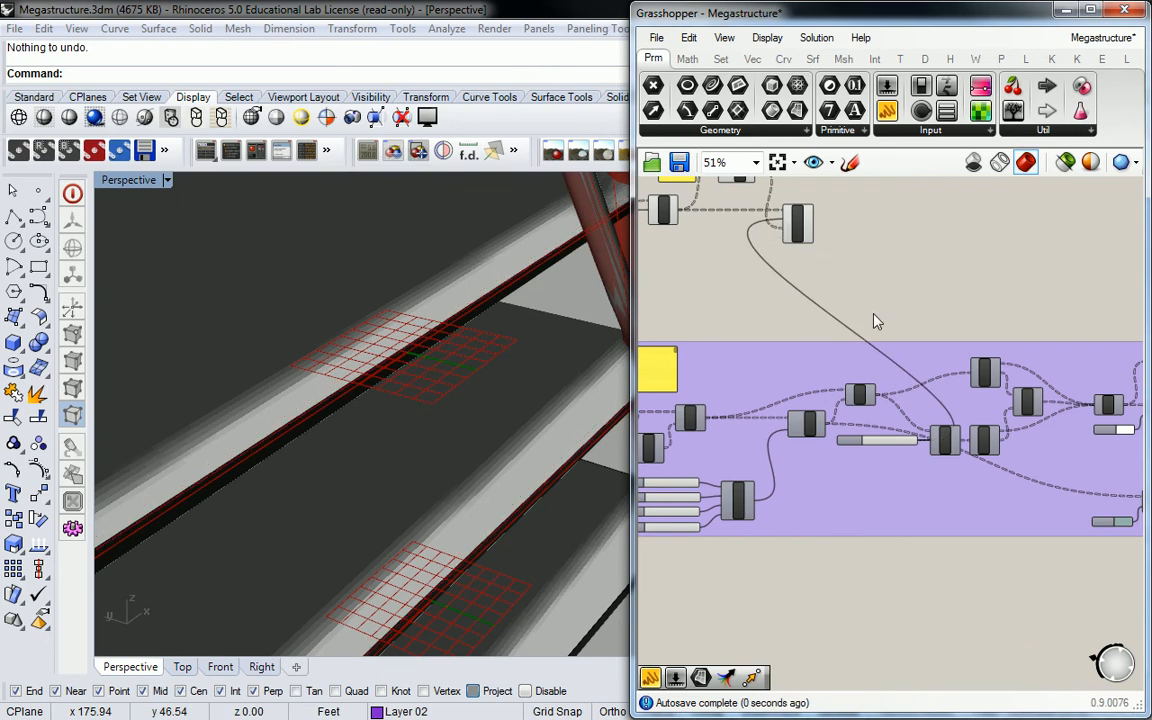
pyautogui.scroll(4, 945, 447)
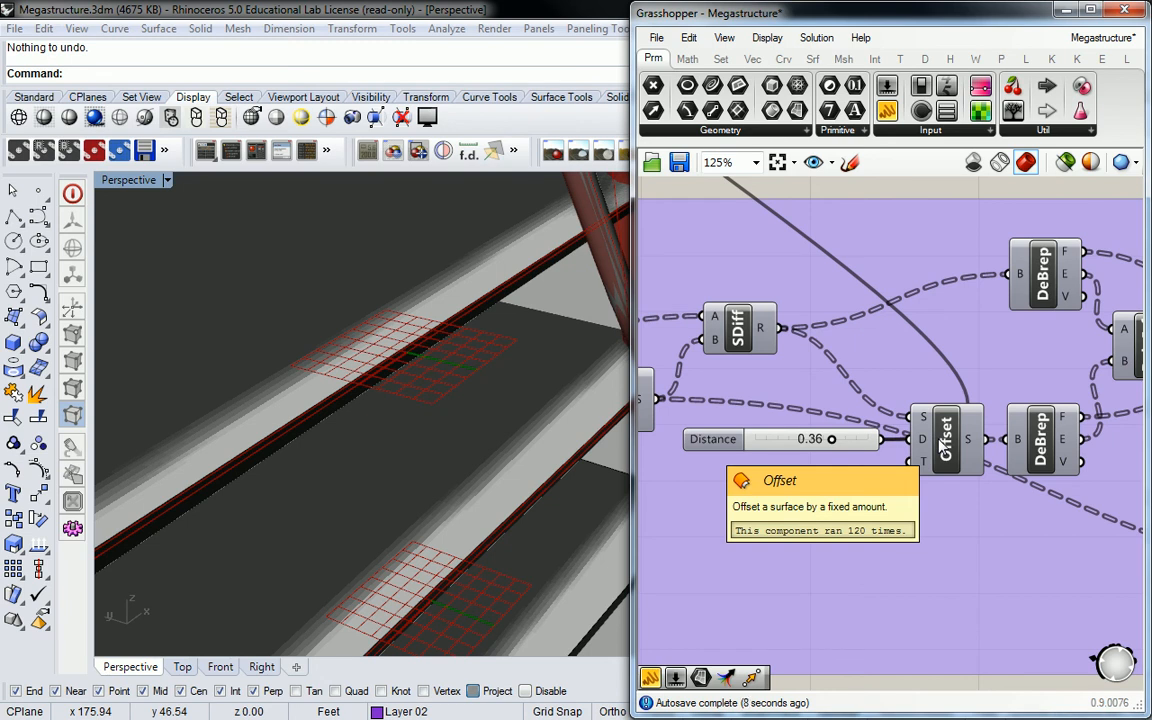
# Move the curve Offset component farther right and check its offset curves against the floor edges in the Perspective viewport
pyautogui.scroll(-3, 940, 440)
pyautogui.moveTo(844, 320); pyautogui.dragTo(918, 472, button='right')
pyautogui.scroll(2, 841, 326)
pyautogui.moveTo(843, 334); pyautogui.dragTo(904, 334)
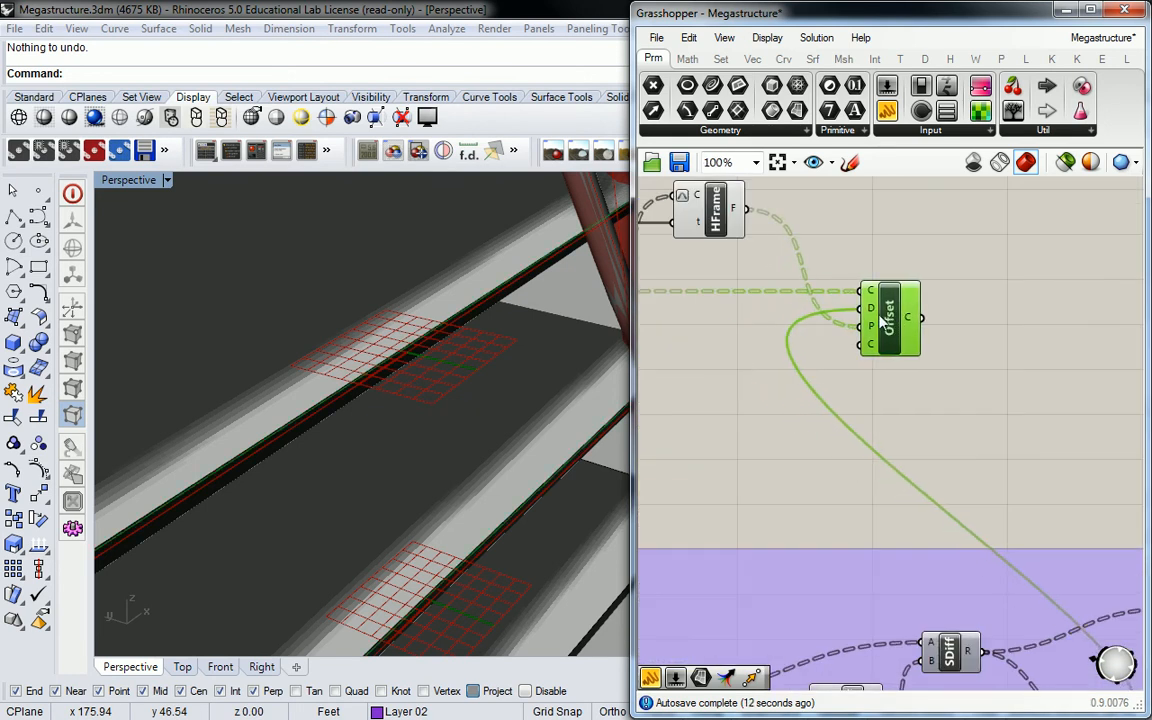
pyautogui.moveTo(406, 360); pyautogui.dragTo(391, 257, button='right')
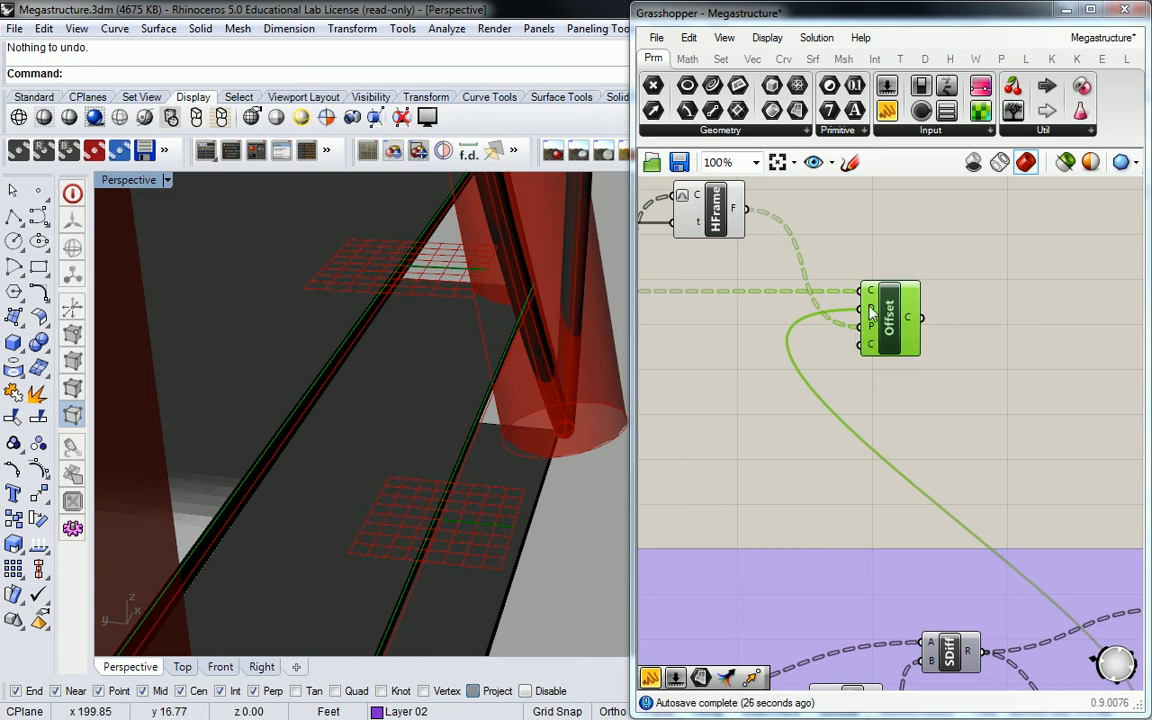
# Insert a Negative component between the purple group's Distance slider and the curve Offset component's distance input
pyautogui.click(687, 58)
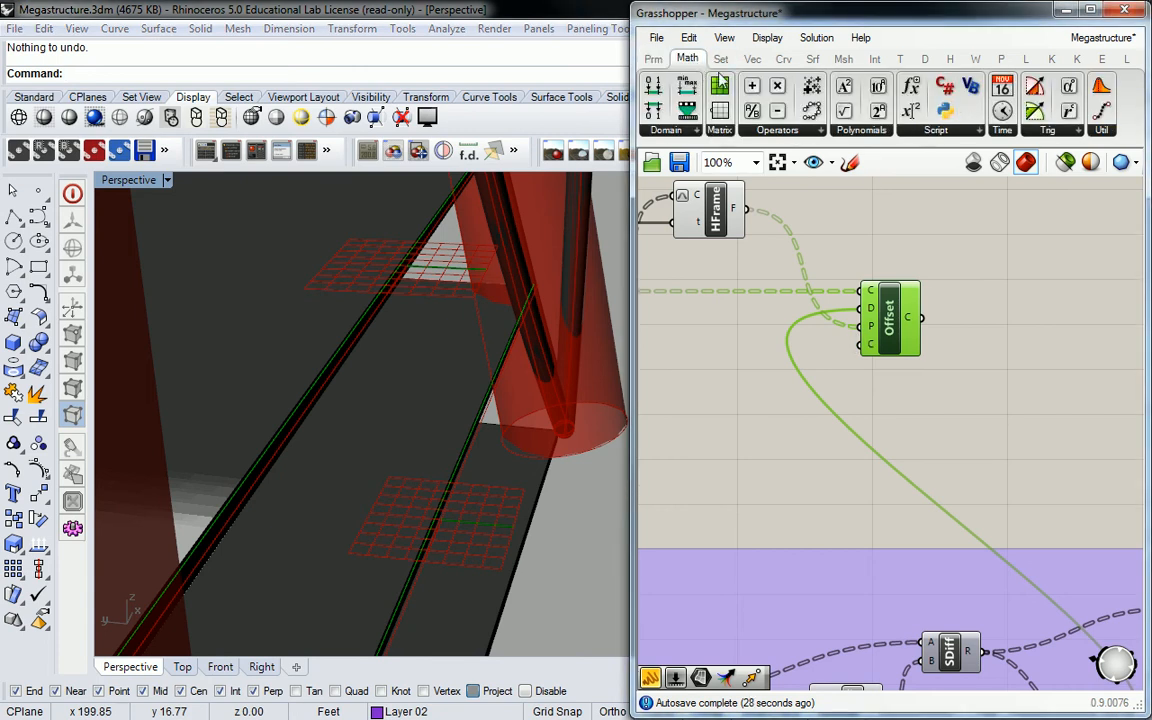
pyautogui.click(778, 130)
pyautogui.click(928, 186)
pyautogui.click(938, 437)
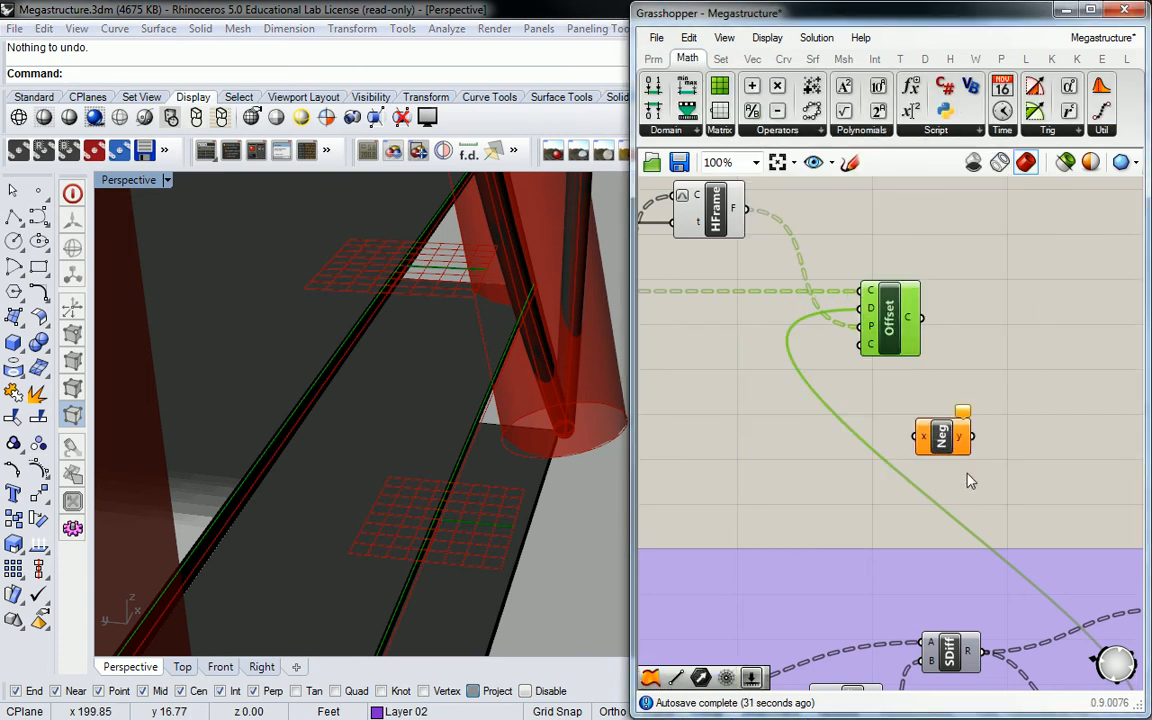
pyautogui.moveTo(966, 487); pyautogui.dragTo(838, 300, button='right')
pyautogui.moveTo(1013, 555); pyautogui.dragTo(793, 283)
pyautogui.moveTo(793, 283); pyautogui.dragTo(911, 413, button='right')
pyautogui.moveTo(955, 386); pyautogui.dragTo(850, 252)
pyautogui.moveTo(560, 335); pyautogui.dragTo(457, 291, button='right')
pyautogui.click(877, 262)
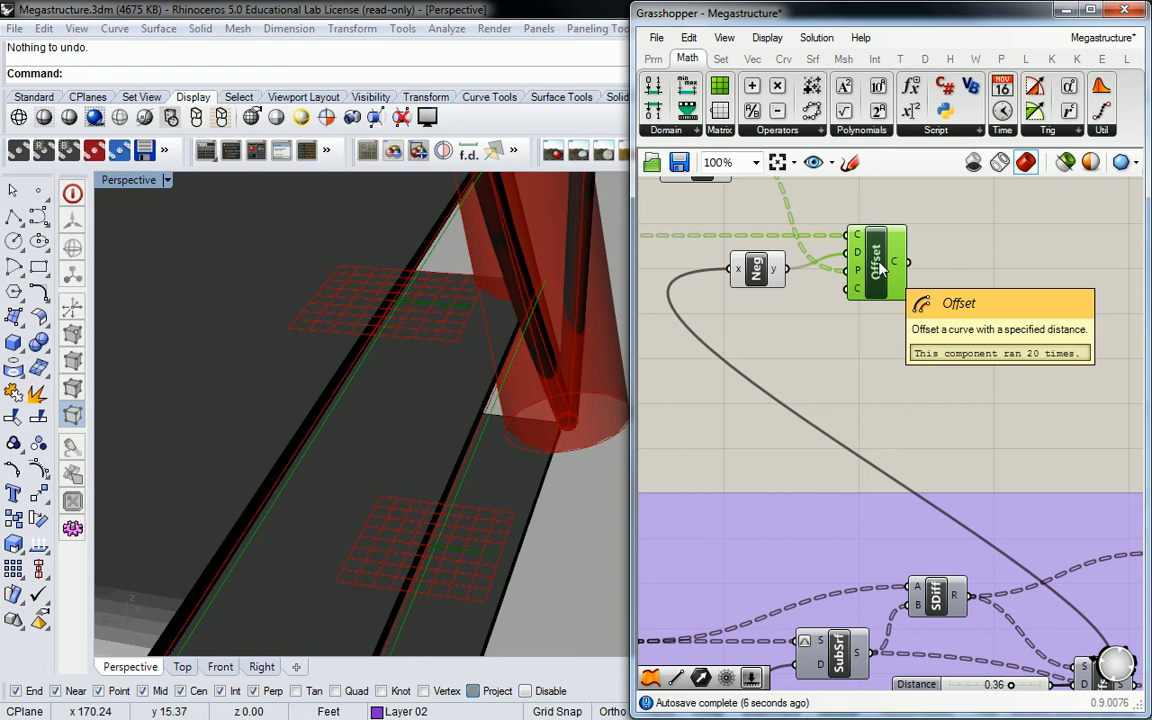
# Examine the data structure of the curves output of the BBX intersection component in the purple group
pyautogui.scroll(-2, 877, 262)
pyautogui.moveTo(781, 268); pyautogui.dragTo(990, 314, button='right')
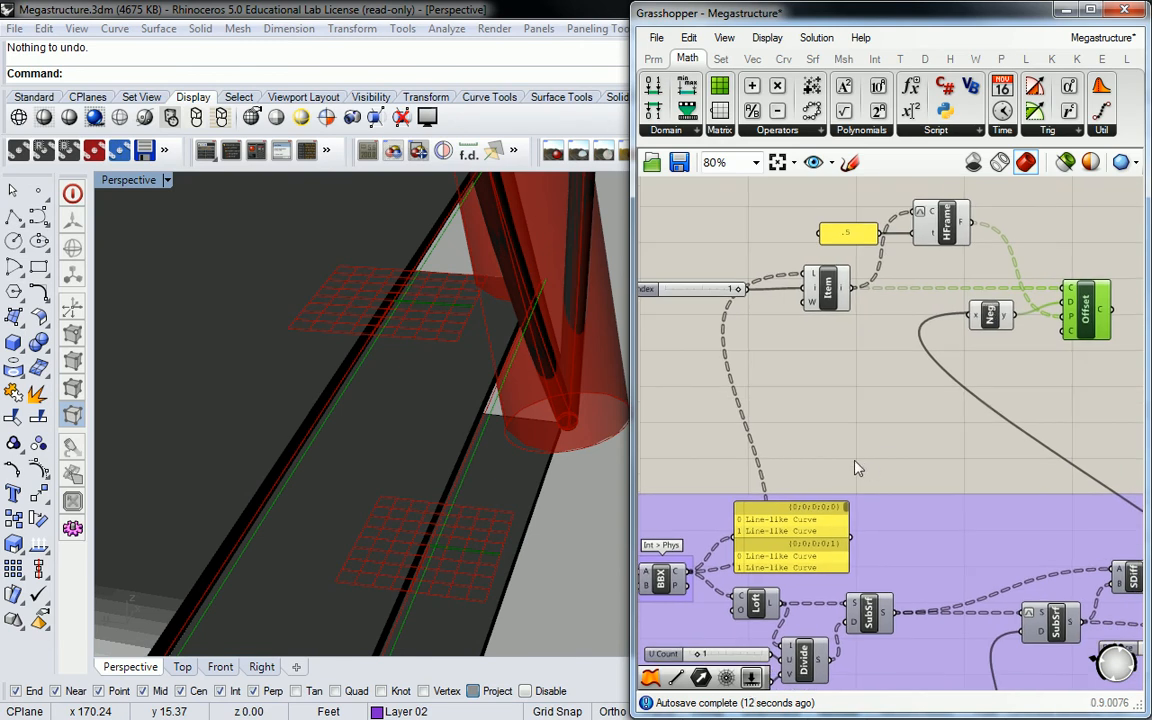
pyautogui.moveTo(683, 575)
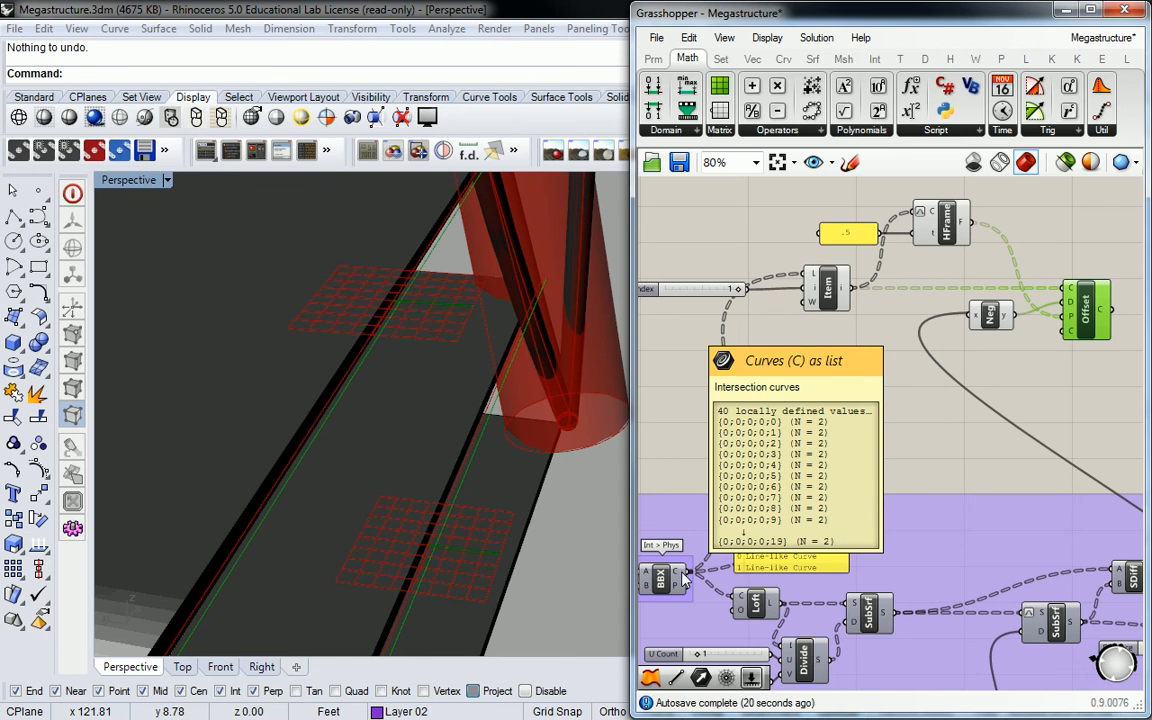
pyautogui.click(660, 578)
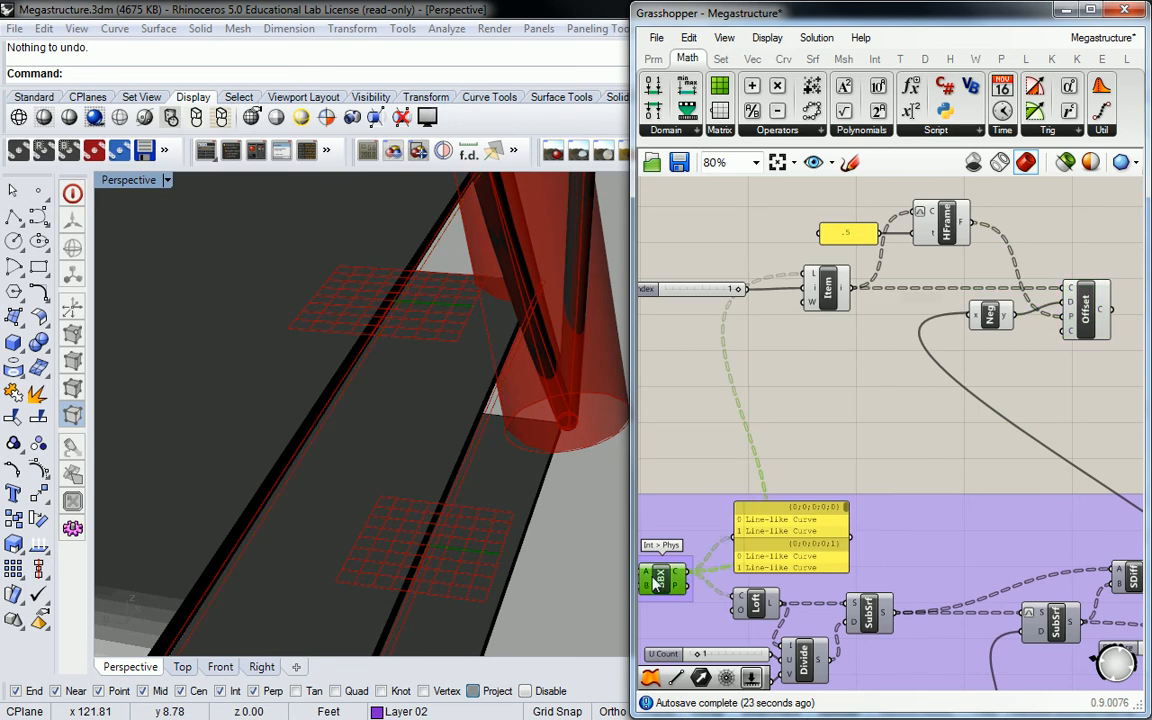
pyautogui.scroll(-1, 750, 420)
pyautogui.moveTo(765, 445); pyautogui.dragTo(860, 410, button='right')
pyautogui.click(815, 505)
pyautogui.rightClick(812, 508)
pyautogui.click(848, 545)
pyautogui.scroll(-5, 329, 316)
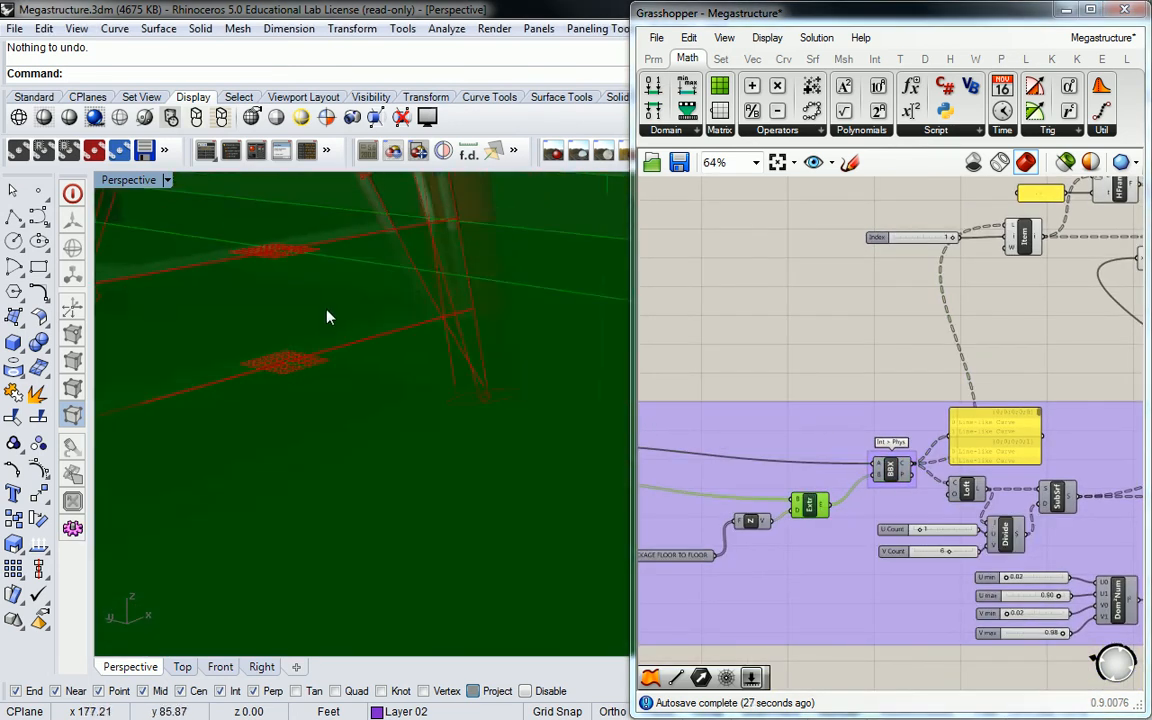
pyautogui.rightClick(816, 508)
pyautogui.click(855, 540)
# Preview the BBX component's intersection curves in the Perspective viewport, and hide the preview again
pyautogui.click(897, 475)
pyautogui.rightClick(897, 475)
pyautogui.click(925, 507)
pyautogui.scroll(3, 275, 262)
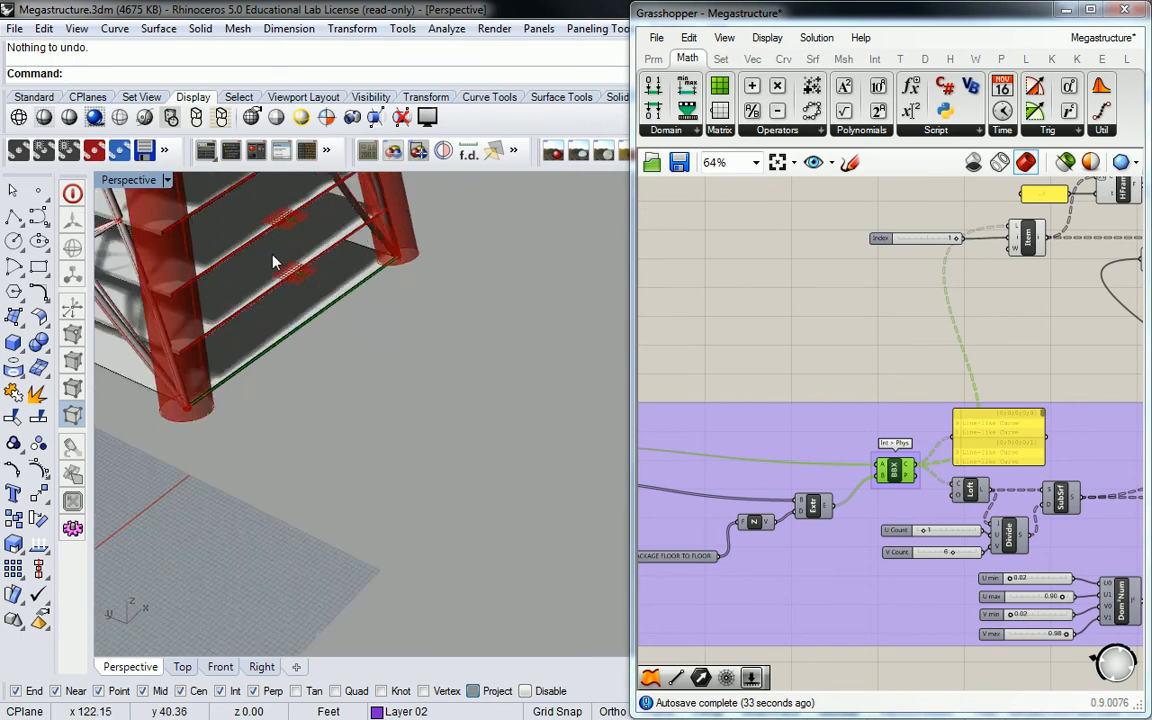
pyautogui.scroll(2, 276, 270)
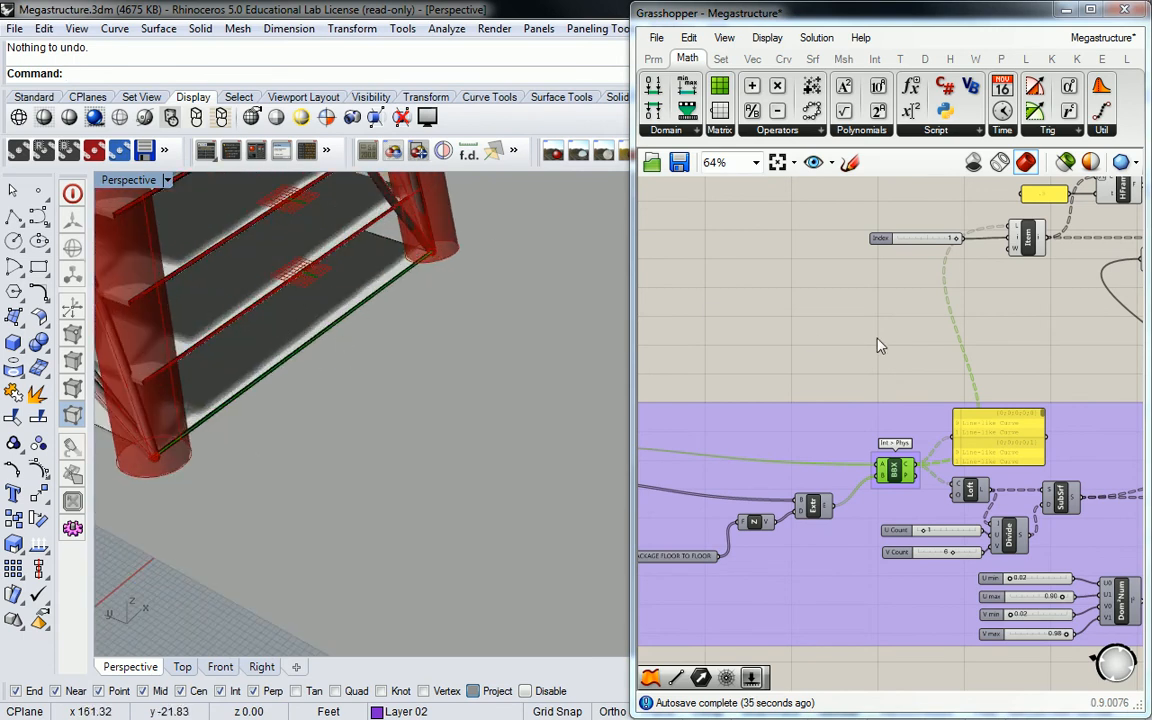
pyautogui.rightClick(896, 470)
pyautogui.click(942, 506)
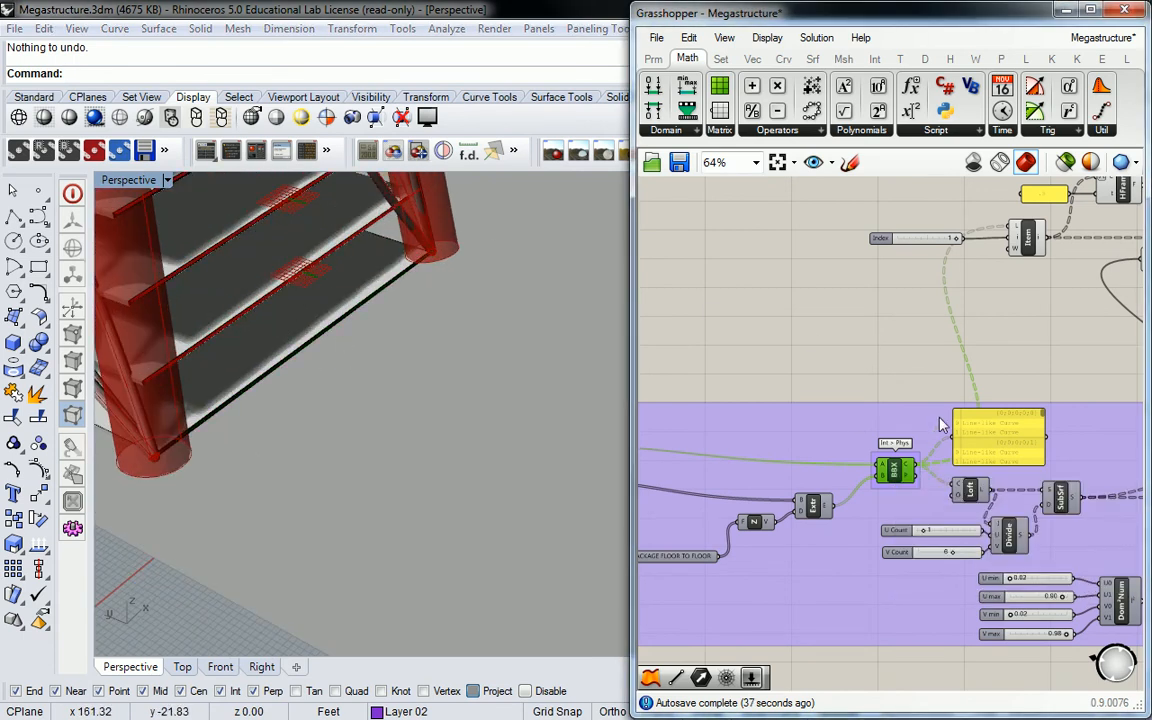
# Select the List Item component and review the floor edge curves it feeds to the Horizontal Frame and Offset components
pyautogui.moveTo(930, 377); pyautogui.dragTo(885, 393, button='right')
pyautogui.moveTo(936, 358); pyautogui.dragTo(805, 438, button='right')
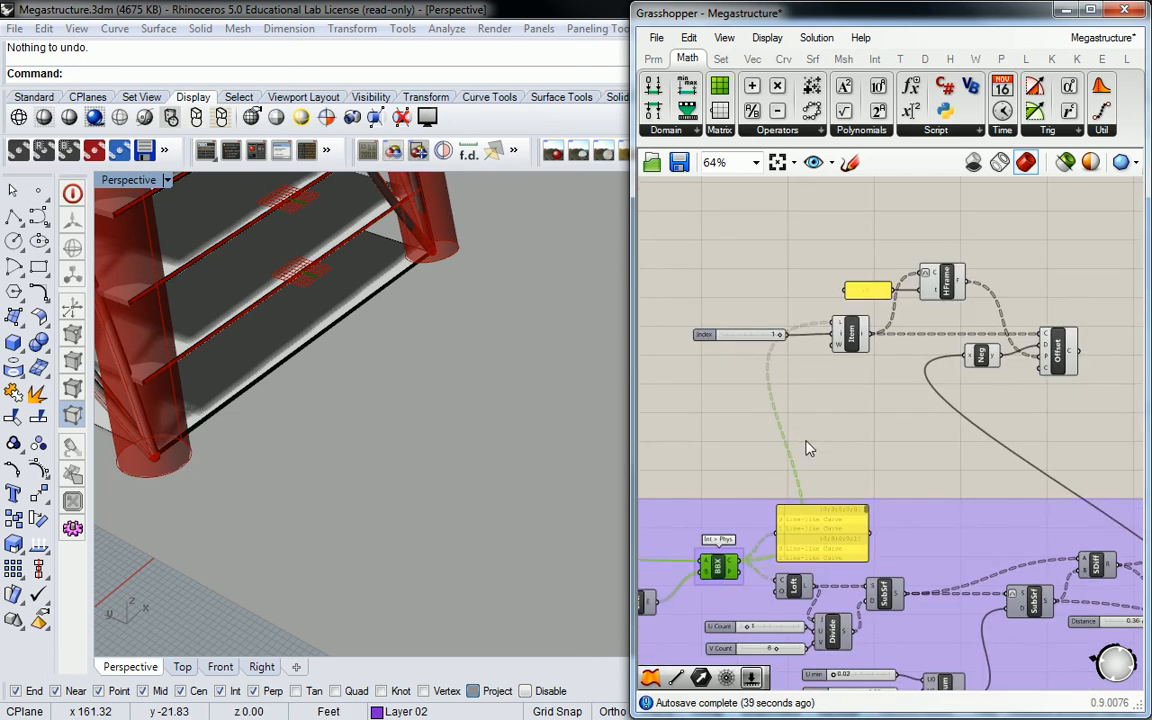
pyautogui.scroll(2, 780, 320)
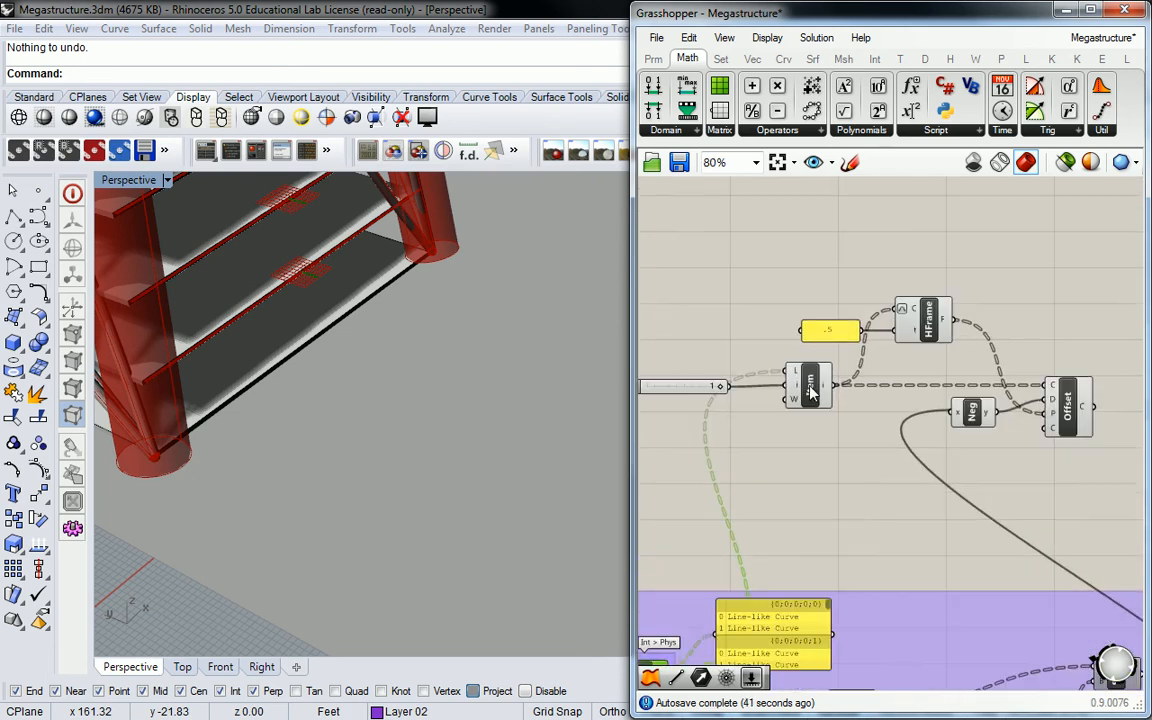
pyautogui.click(811, 394)
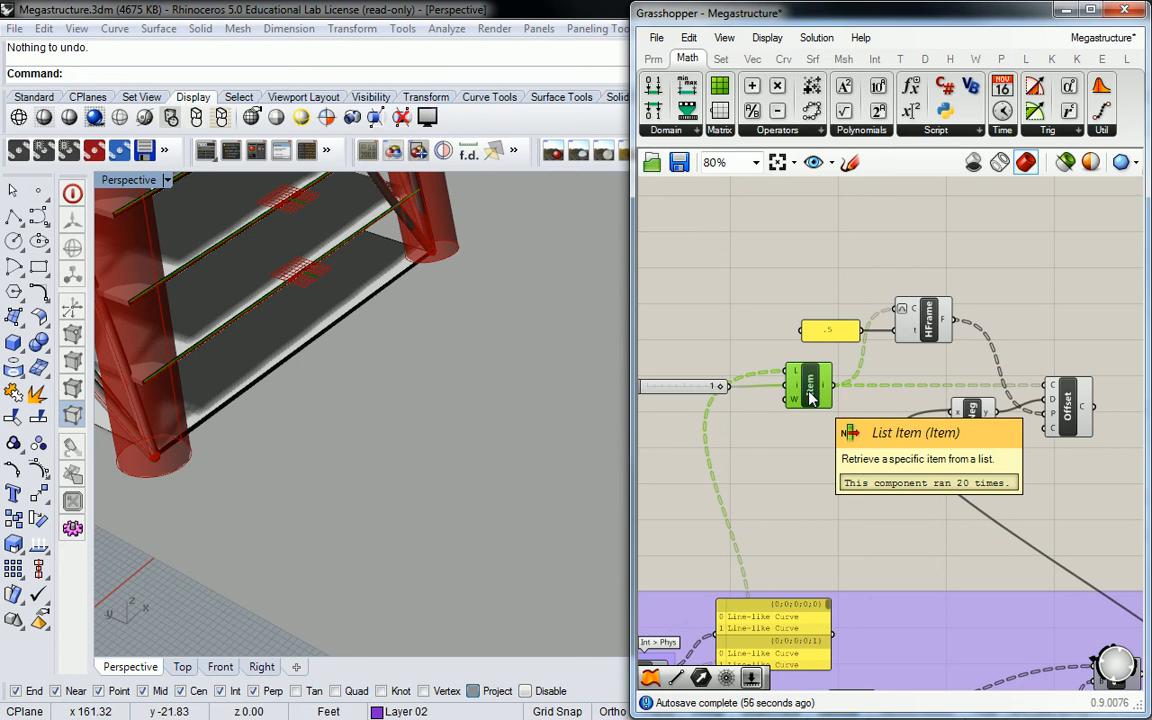
pyautogui.moveTo(856, 357); pyautogui.dragTo(825, 357, button='right')
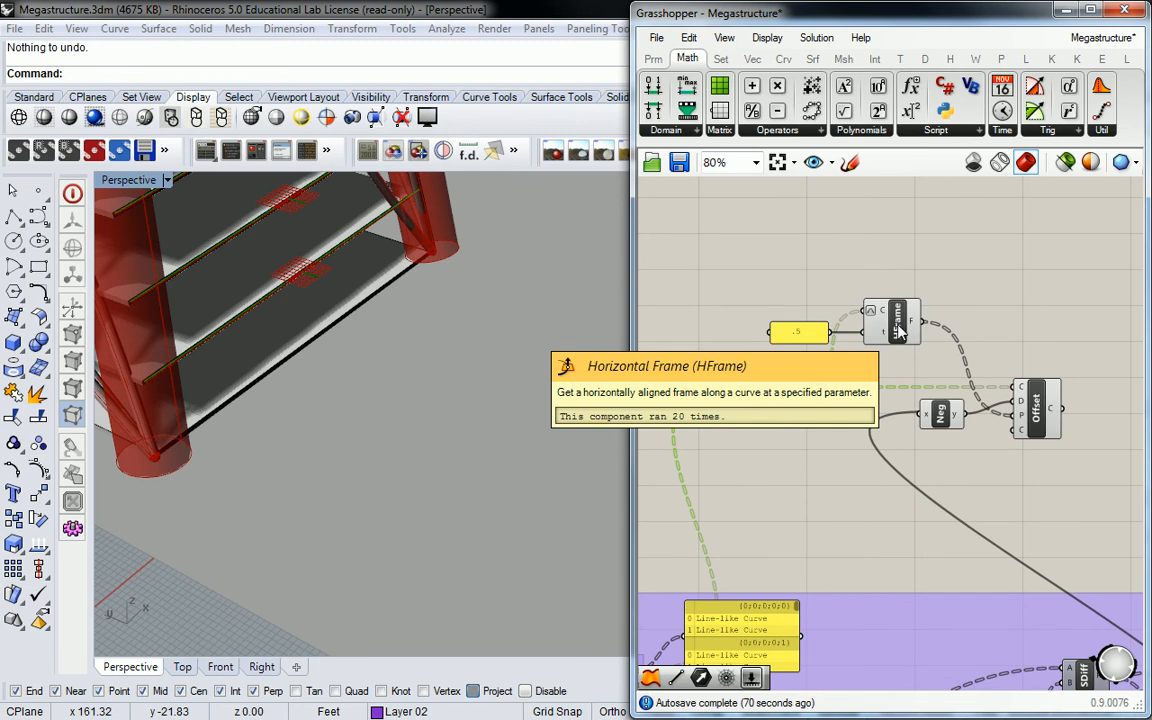
pyautogui.moveTo(988, 271); pyautogui.dragTo(1010, 247, button='right')
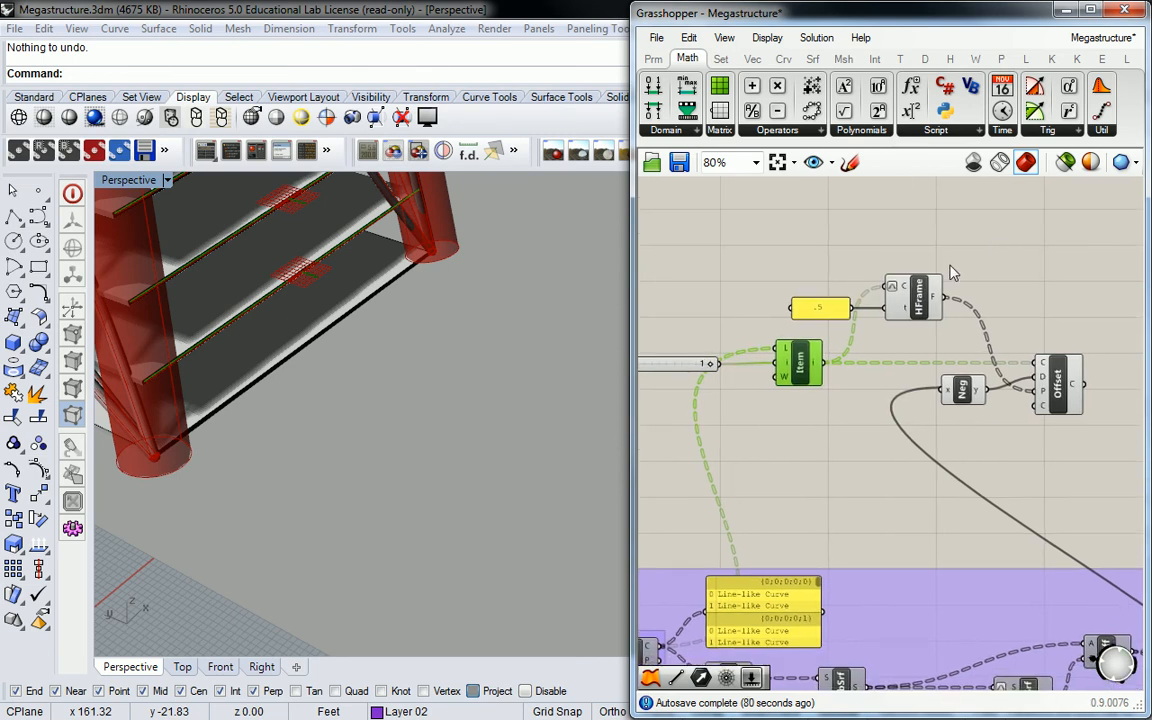
# Widen the Grasshopper window over the Rhino area and deselect the List Item component
pyautogui.scroll(2, 953, 278)
pyautogui.moveTo(952, 274); pyautogui.dragTo(919, 219, button='right')
pyautogui.moveTo(630, 289); pyautogui.dragTo(530, 289)
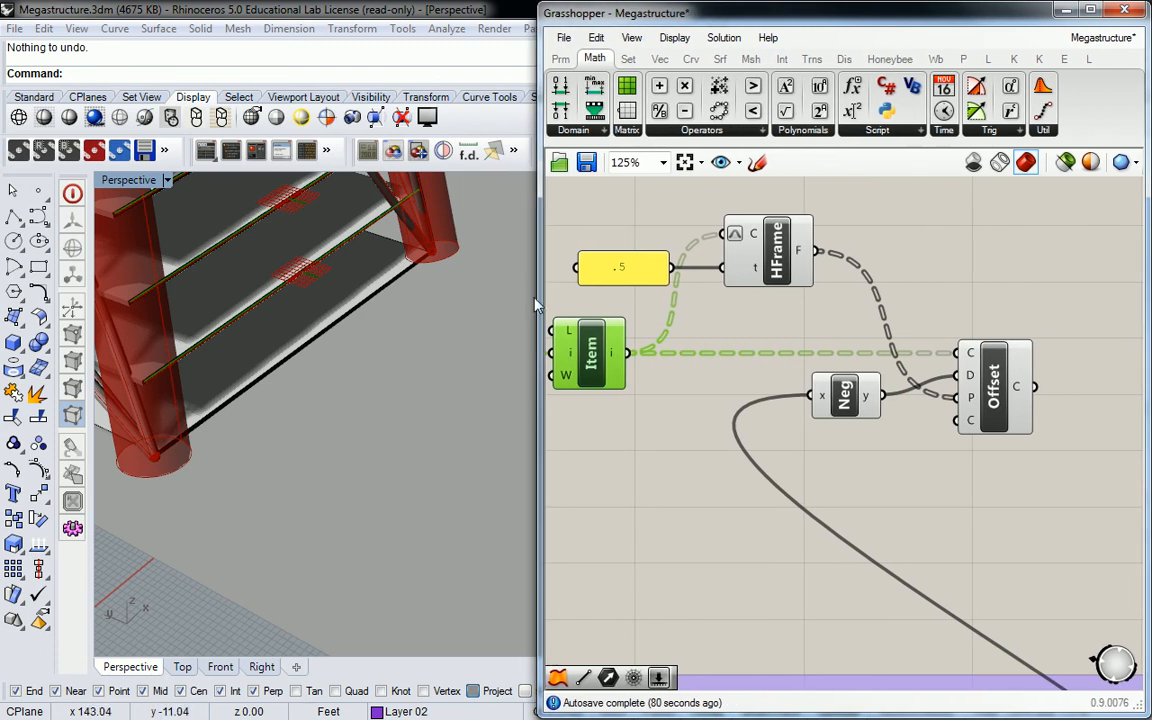
pyautogui.moveTo(767, 311); pyautogui.dragTo(832, 303, button='right')
pyautogui.click(446, 285)
pyautogui.moveTo(446, 291); pyautogui.dragTo(427, 346, button='right')
pyautogui.click(806, 296)
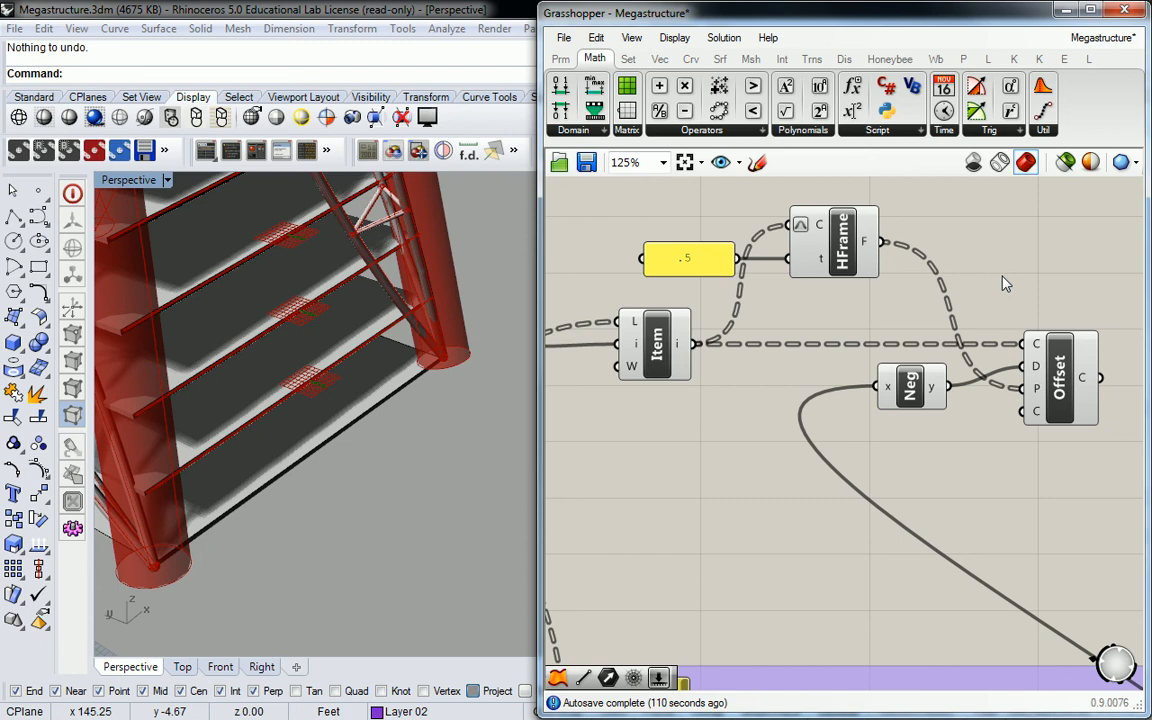
# Duplicate the curve Offset component with its inputs, and connect the original's output curves to the copy's curve input
pyautogui.moveTo(1005, 284); pyautogui.dragTo(867, 284, button='right')
pyautogui.click(925, 392)
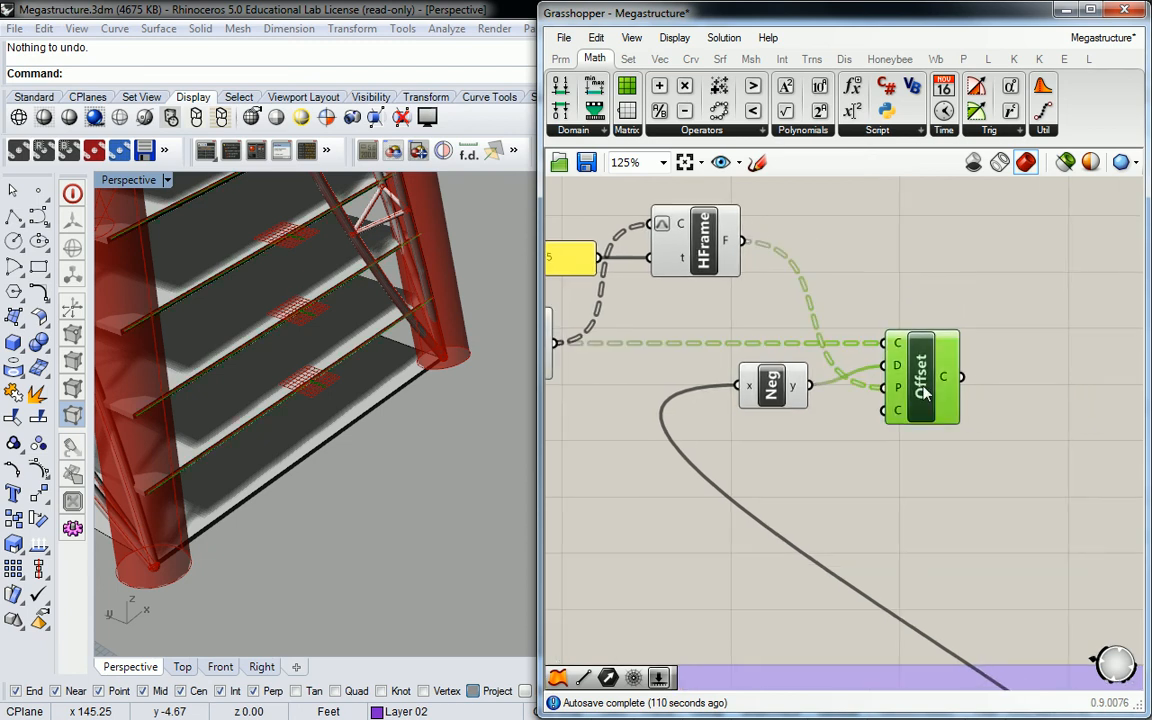
pyautogui.keyDown('alt'); pyautogui.moveTo(925, 392); pyautogui.dragTo(1065, 350); pyautogui.keyUp('alt')
pyautogui.moveTo(1045, 353); pyautogui.dragTo(940, 395, button='right')
pyautogui.moveTo(954, 402); pyautogui.dragTo(978, 378)
pyautogui.moveTo(958, 382); pyautogui.dragTo(1012, 355, button='right')
pyautogui.click(919, 390)
pyautogui.click(873, 404)
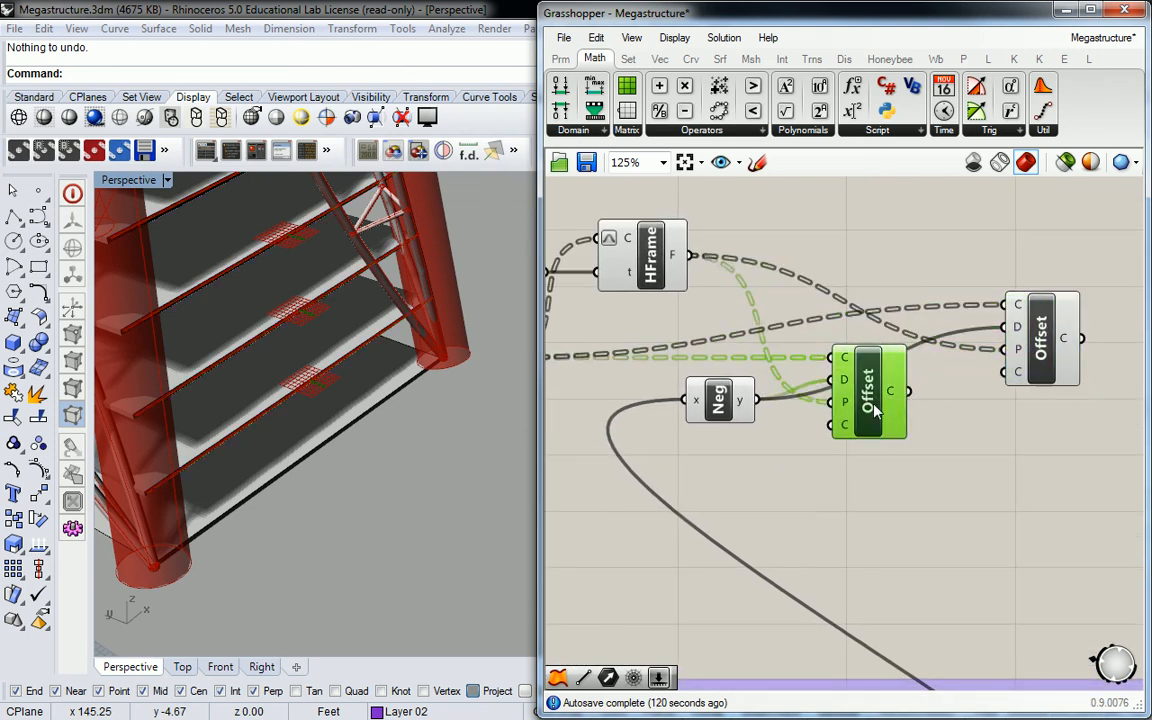
pyautogui.moveTo(913, 391); pyautogui.dragTo(1004, 305)
pyautogui.moveTo(927, 306); pyautogui.dragTo(937, 307, button='right')
pyautogui.moveTo(870, 268); pyautogui.dragTo(799, 291, button='right')
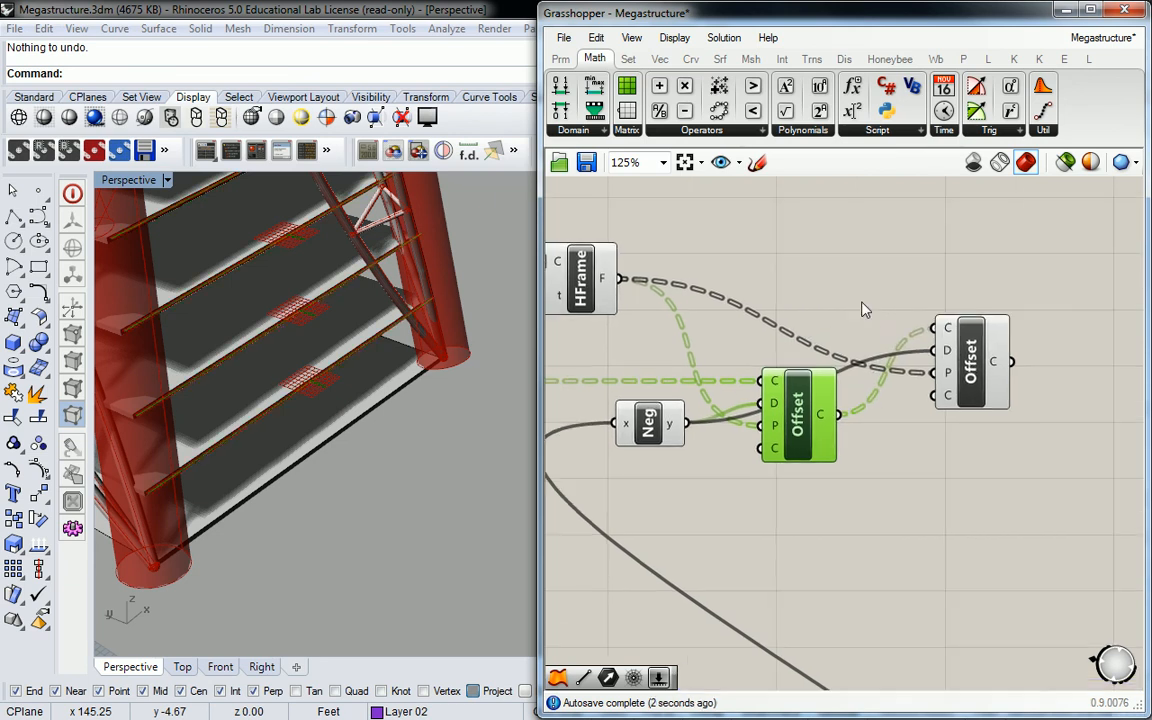
# Add a number slider ranging from 0 to 5.00 above the two curve Offset components
pyautogui.rightClick(816, 296)
pyautogui.click(795, 270)
pyautogui.doubleClick(794, 264)
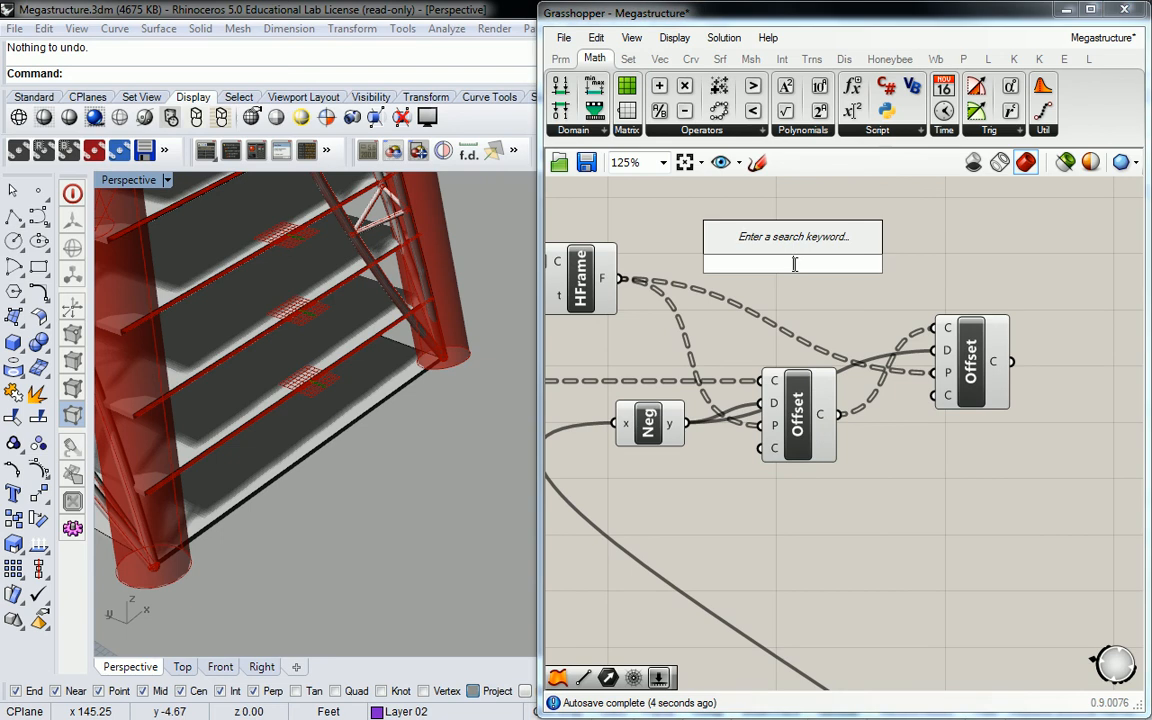
pyautogui.write('0<')
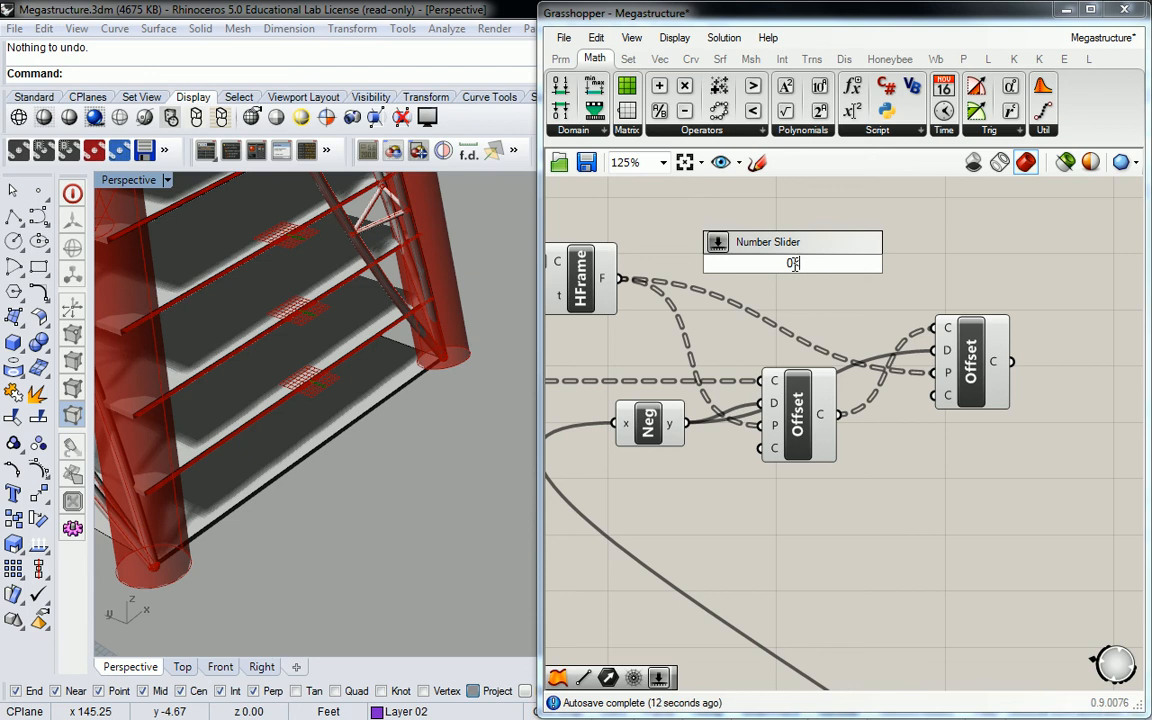
pyautogui.write('.5')
pyautogui.write('.00')
pyautogui.press('Return')
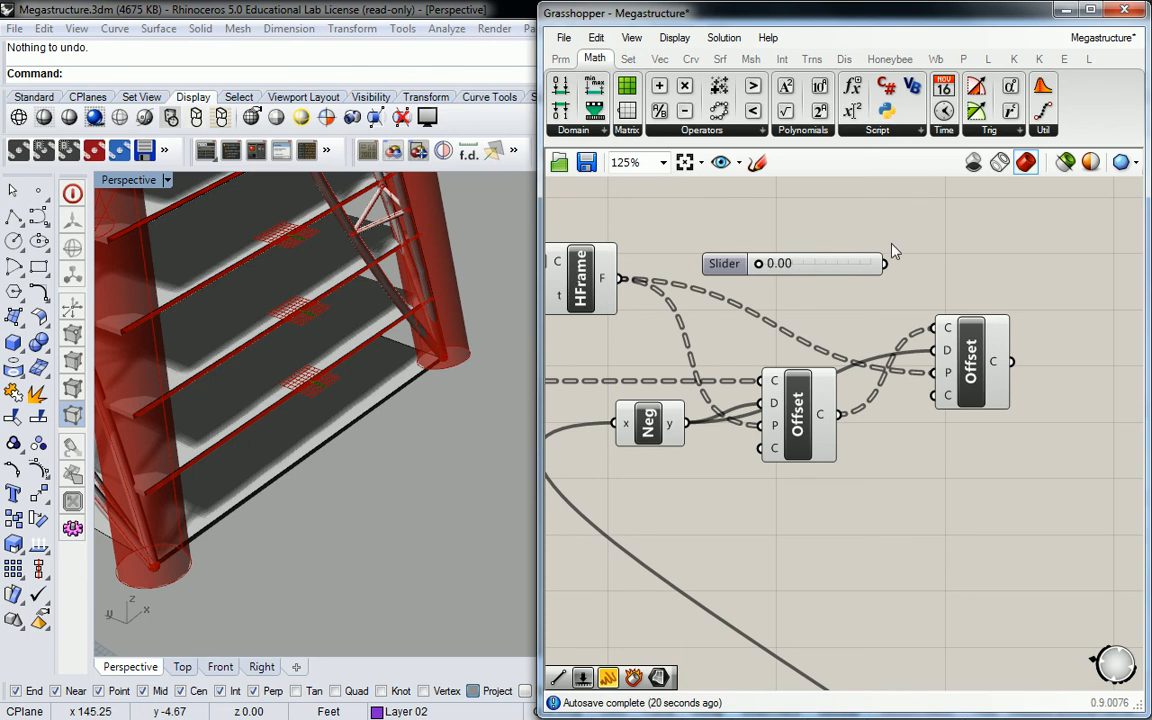
# Try a distance of 3.88 on the second curve Offset by connecting the new slider to its distance input
pyautogui.moveTo(885, 263); pyautogui.dragTo(943, 350)
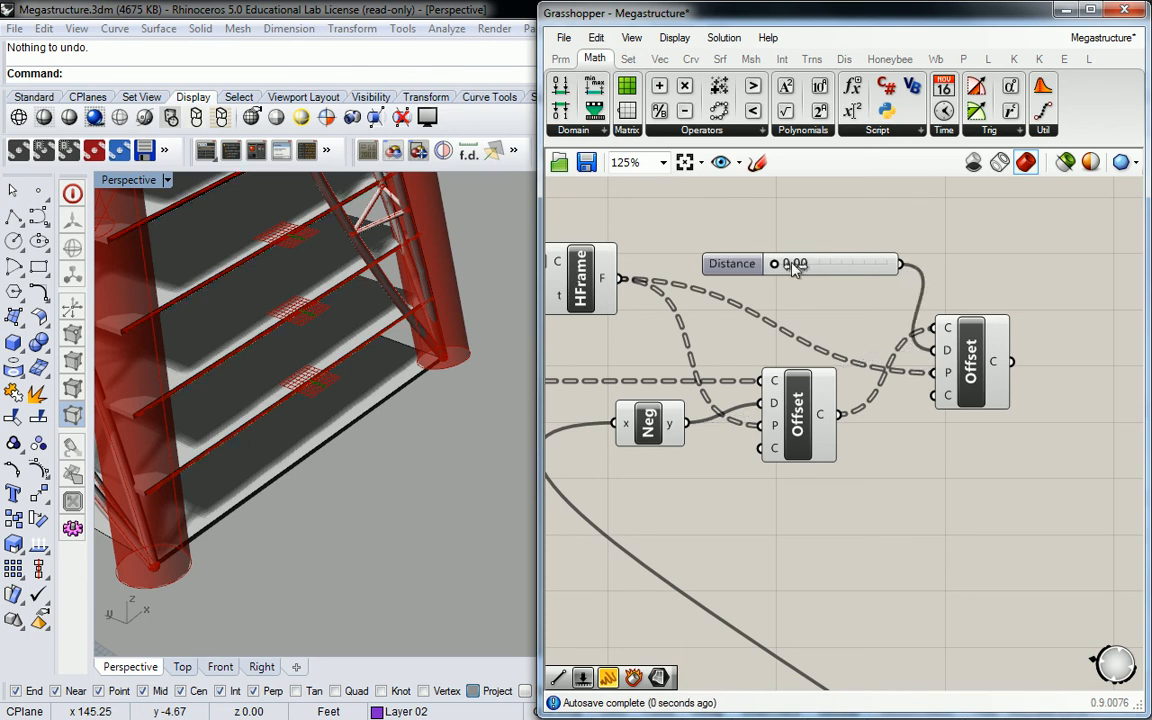
pyautogui.moveTo(773, 264); pyautogui.dragTo(862, 286)
pyautogui.moveTo(470, 300); pyautogui.dragTo(380, 304, button='right')
pyautogui.keyDown('shift'); pyautogui.moveTo(219, 311); pyautogui.dragTo(405, 298, button='right'); pyautogui.keyUp('shift')
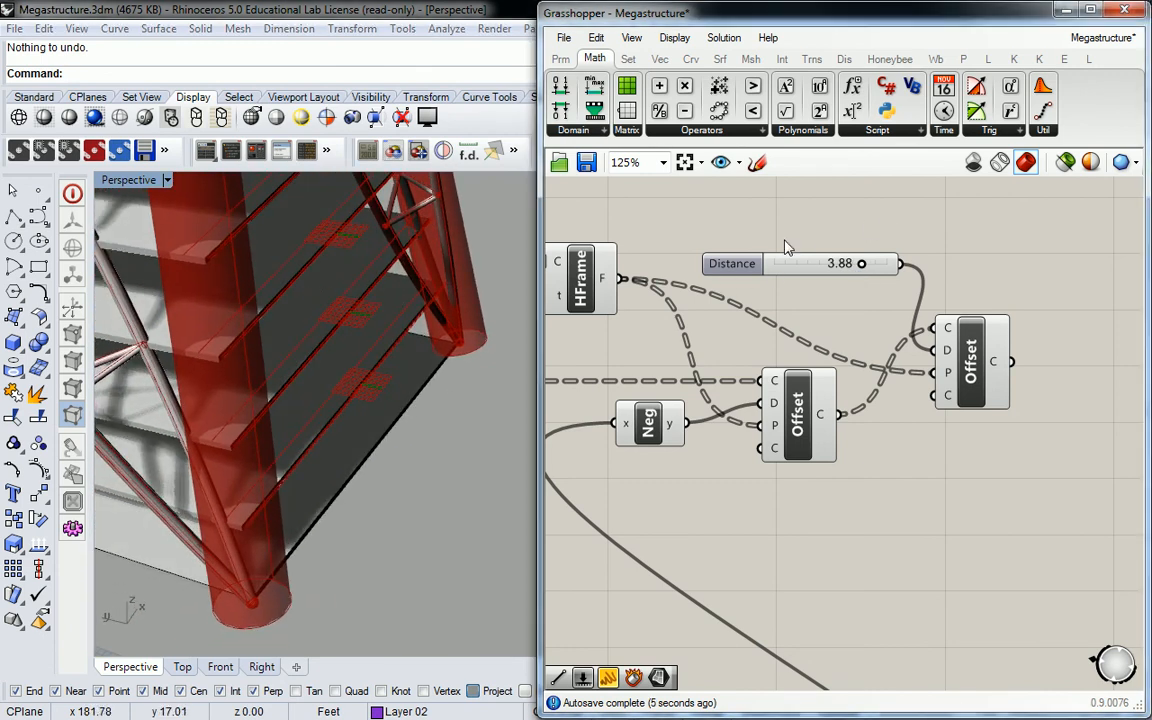
# Replace the second curve Offset's Distance slider with a new connected slider ranging from -5.00 to 0, and set it to -5.00
pyautogui.click(737, 266)
pyautogui.press('Delete')
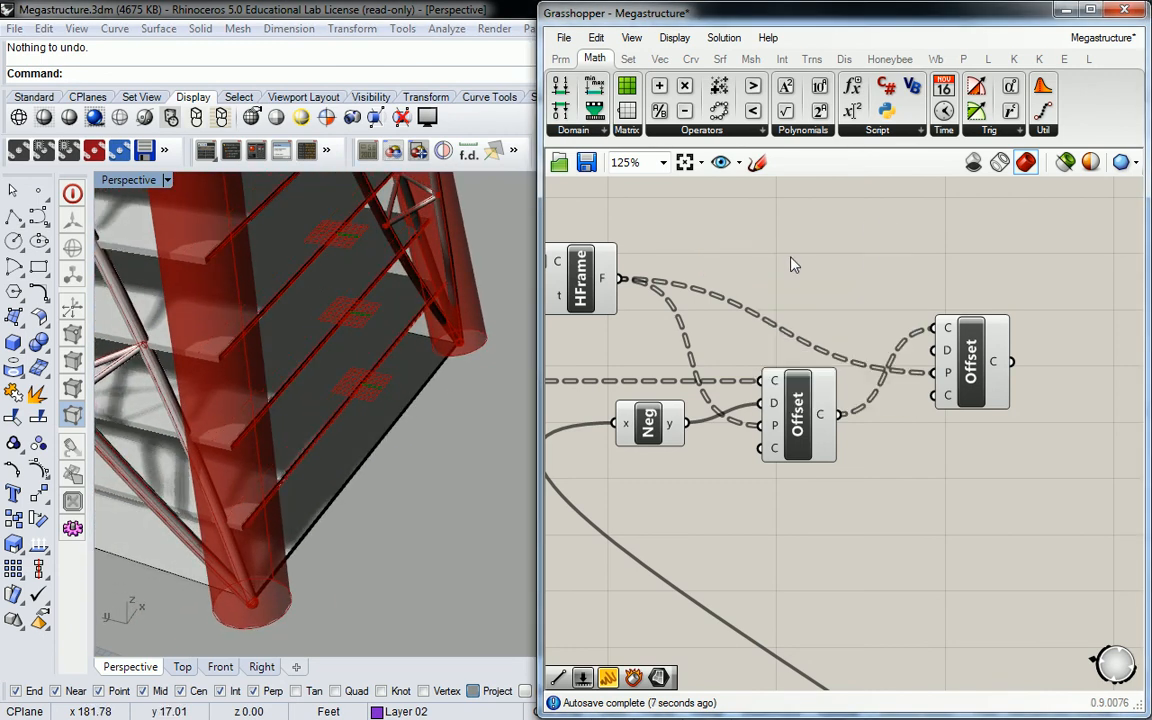
pyautogui.doubleClick(711, 230)
pyautogui.write('-5.00<0')
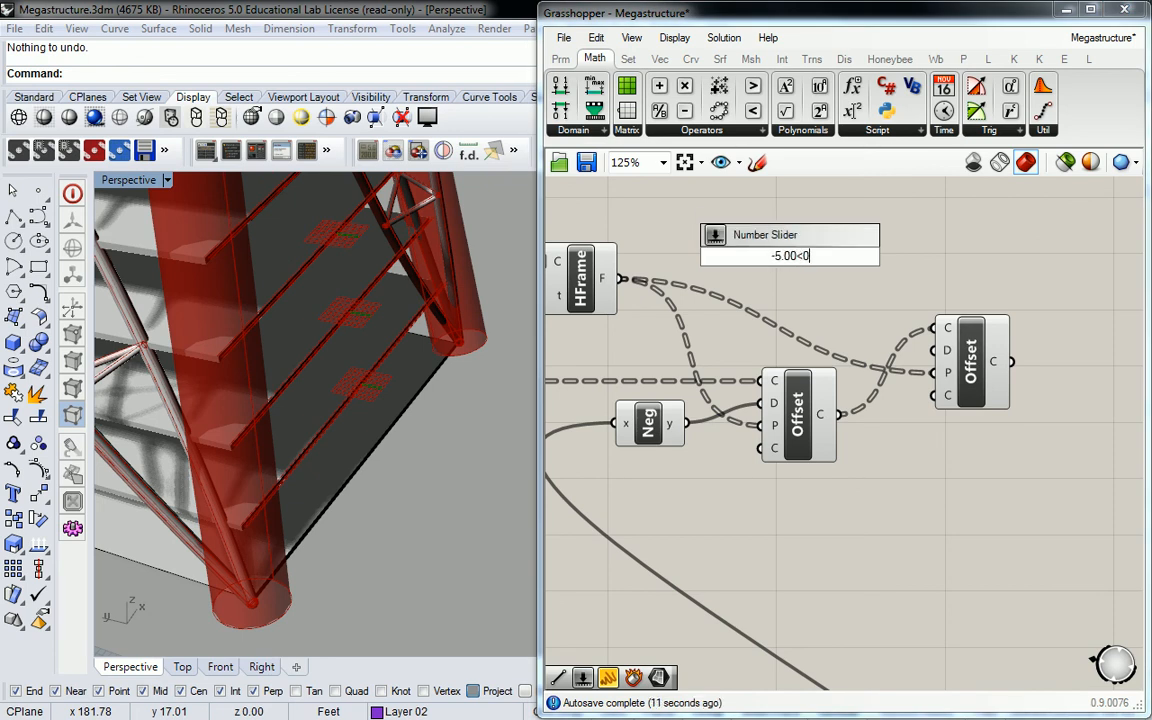
pyautogui.press('Return')
pyautogui.click(754, 252)
pyautogui.moveTo(849, 254); pyautogui.dragTo(934, 350)
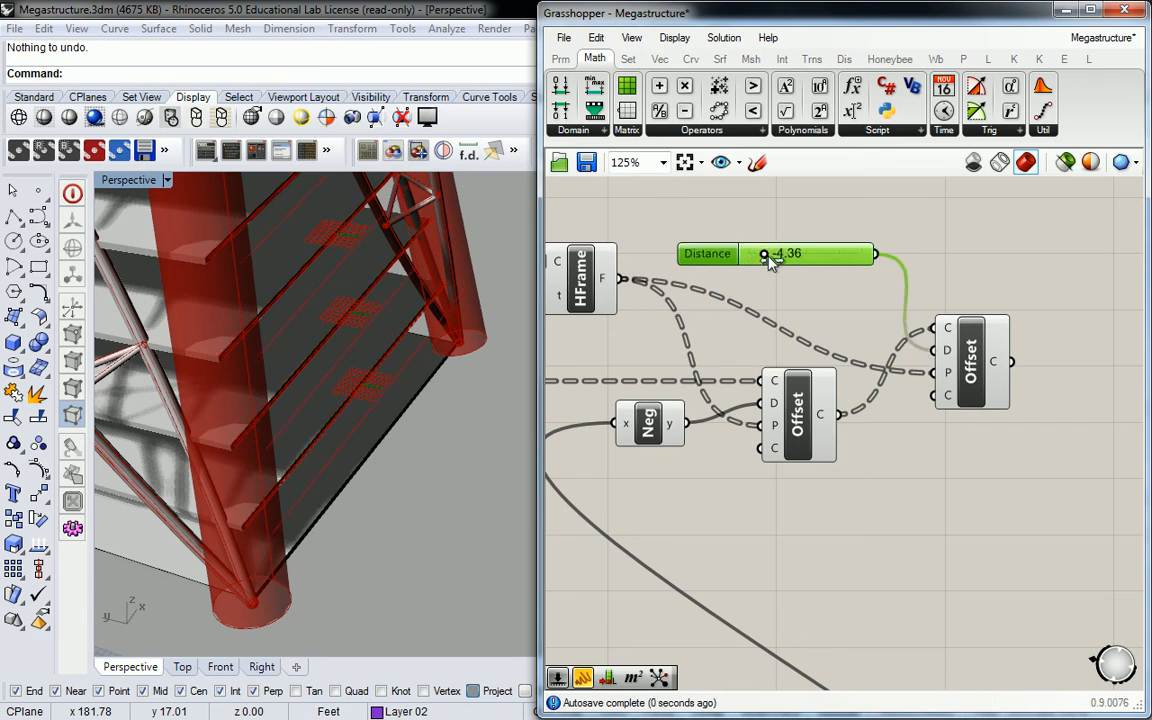
# Move the second curve Offset component up in line with its Distance slider
pyautogui.moveTo(430, 370); pyautogui.dragTo(398, 408, button='right')
pyautogui.moveTo(889, 428); pyautogui.dragTo(847, 470, button='right')
pyautogui.moveTo(935, 418); pyautogui.dragTo(950, 322)
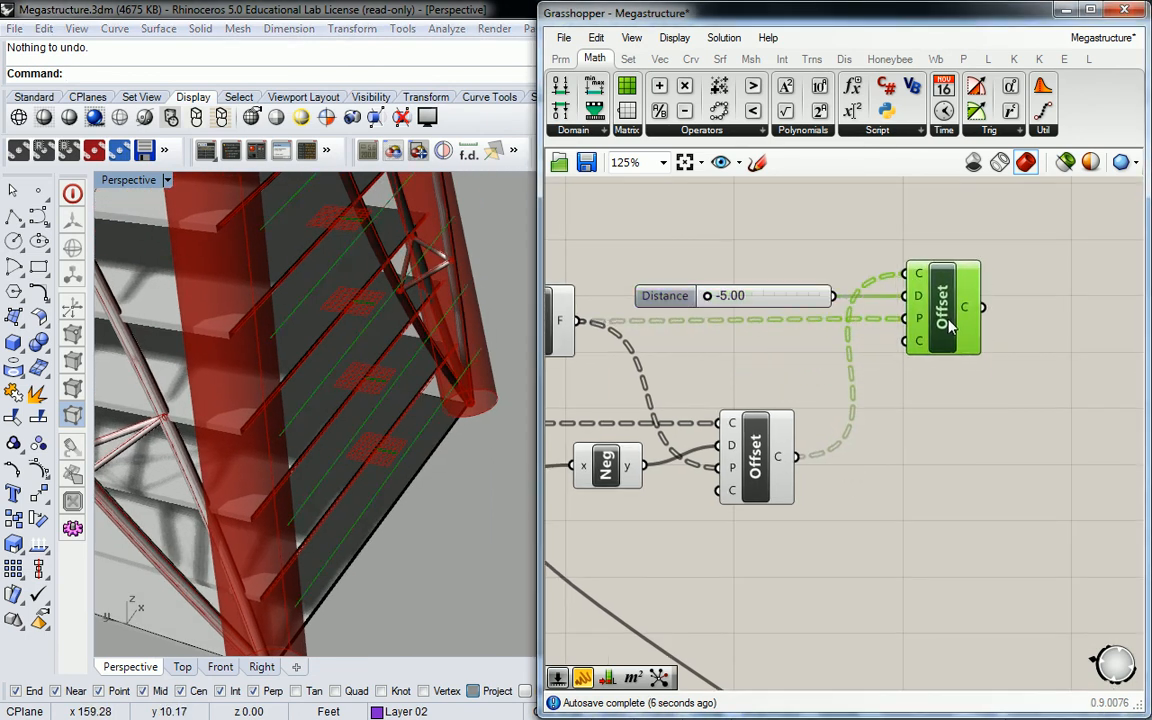
# Examine how the surface Offset, DeBrep and RuleSrf components are connected in the purple group
pyautogui.moveTo(851, 408); pyautogui.dragTo(935, 366, button='right')
pyautogui.scroll(-1, 1013, 349)
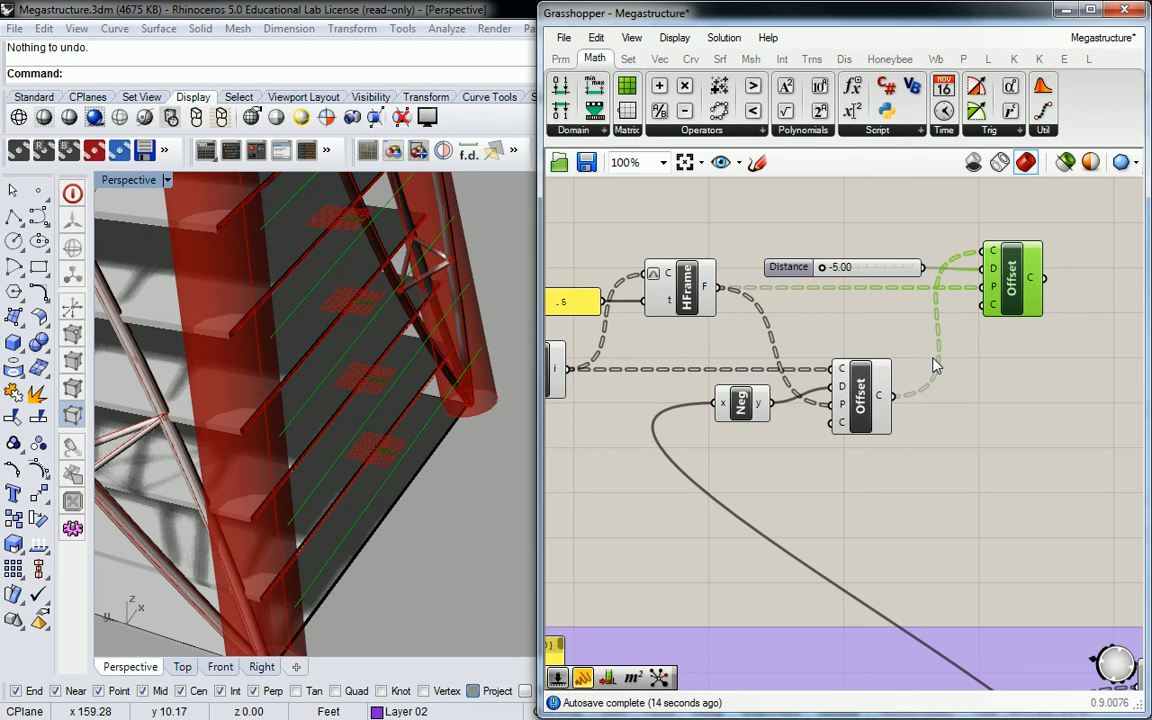
pyautogui.moveTo(935, 366); pyautogui.dragTo(915, 455, button='right')
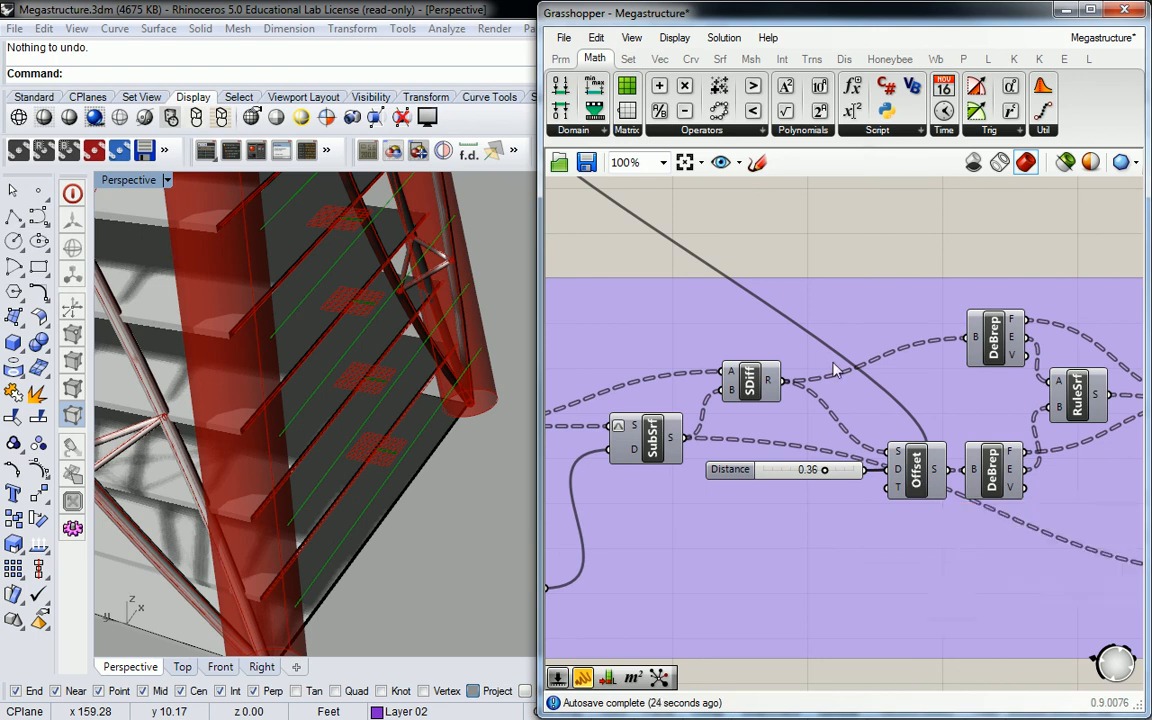
pyautogui.scroll(-4, 853, 372)
pyautogui.rightClick(858, 428)
pyautogui.moveTo(680, 190); pyautogui.dragTo(706, 298, button='right')
pyautogui.scroll(4, 706, 298)
pyautogui.moveTo(1081, 475); pyautogui.dragTo(918, 375, button='right')
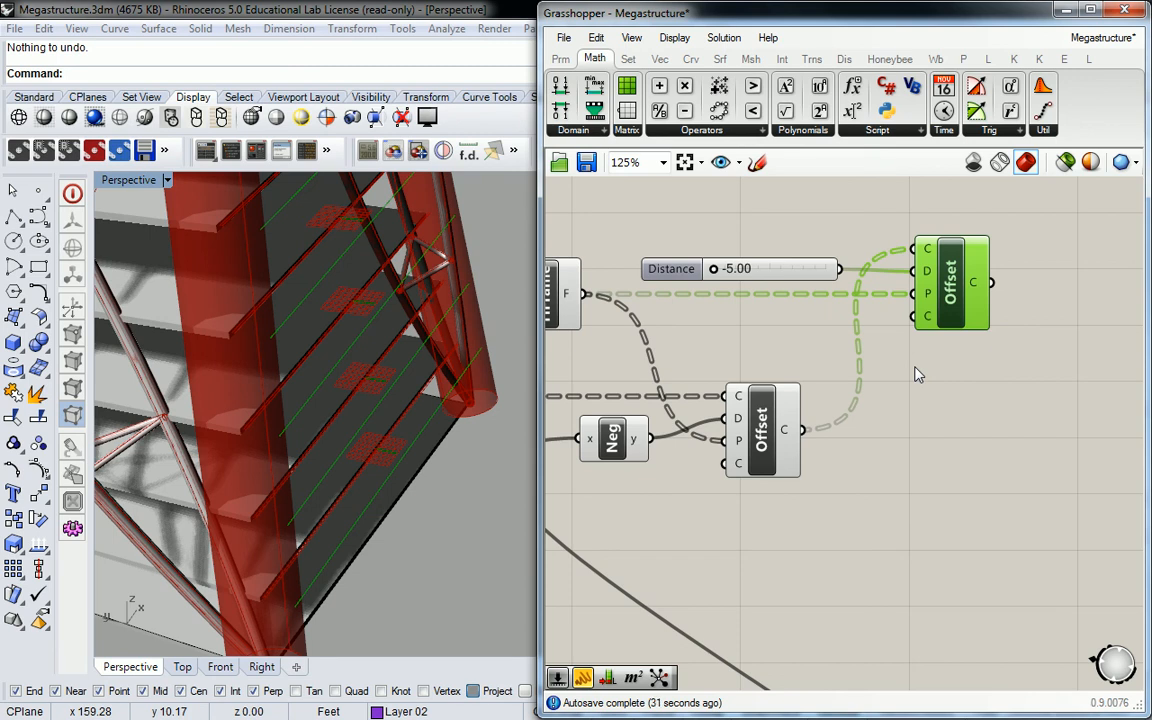
# Add a Ruled Surface component and connect the second Offset's curves to input A and the first Offset's curves to input B
pyautogui.click(720, 58)
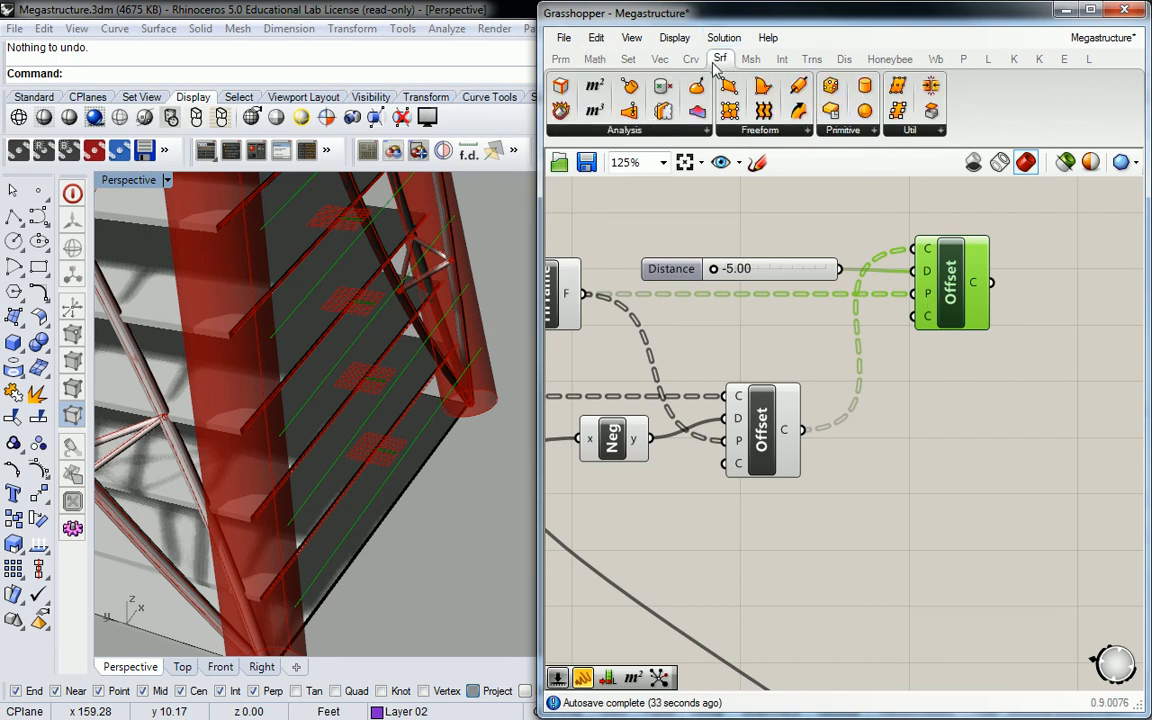
pyautogui.click(770, 130)
pyautogui.moveTo(918, 243); pyautogui.dragTo(1075, 390)
pyautogui.moveTo(992, 284); pyautogui.dragTo(1035, 366)
pyautogui.moveTo(803, 430); pyautogui.dragTo(1036, 398)
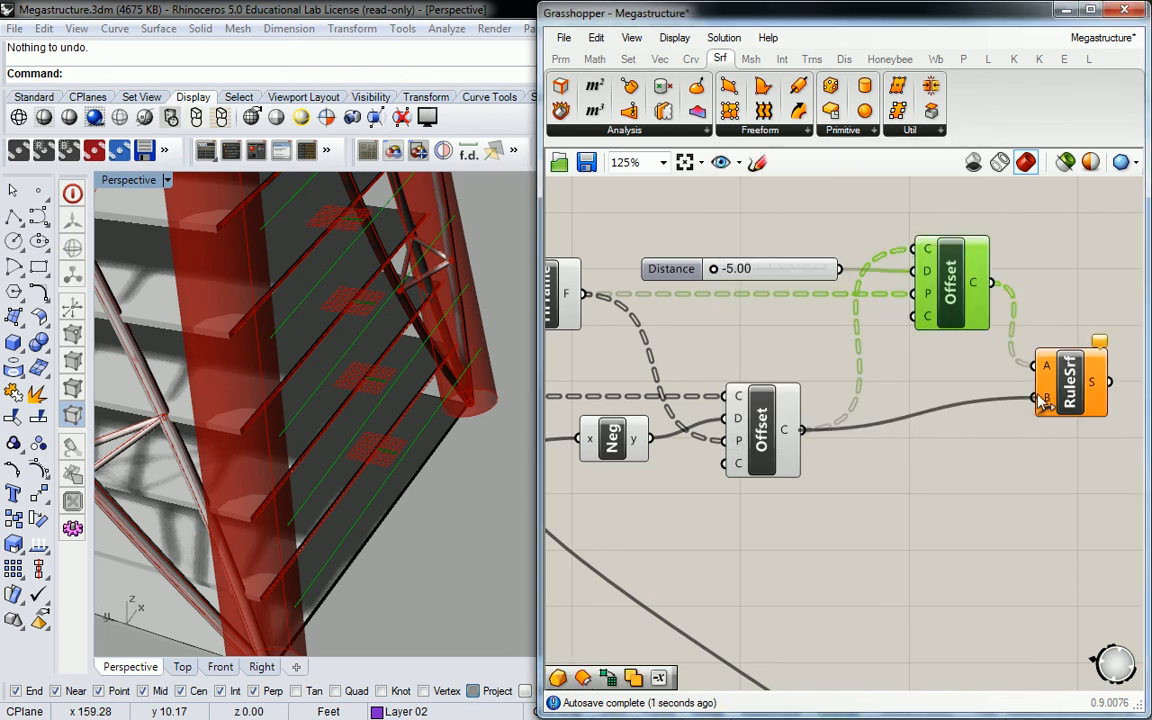
# Select the Ruled Surface component and examine its strips between the floors in the Perspective viewport
pyautogui.moveTo(249, 404); pyautogui.dragTo(345, 366, button='right')
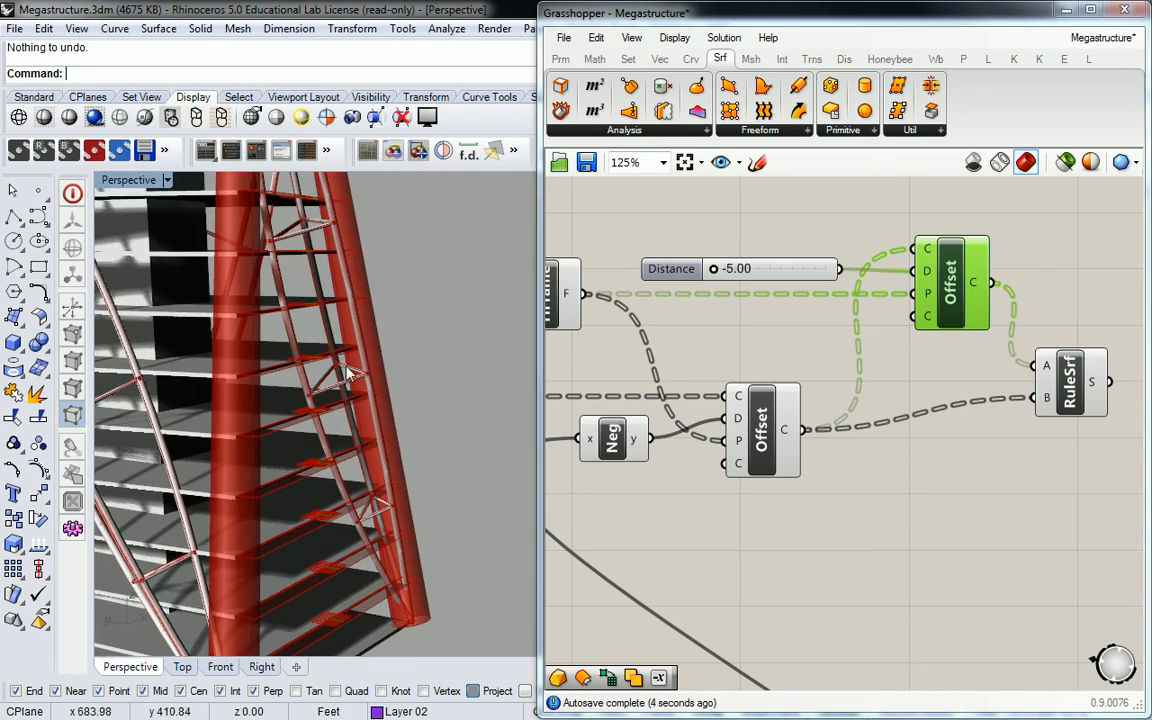
pyautogui.click(1069, 383)
pyautogui.moveTo(322, 448); pyautogui.dragTo(293, 387, button='right')
pyautogui.moveTo(415, 297); pyautogui.dragTo(368, 388, button='right')
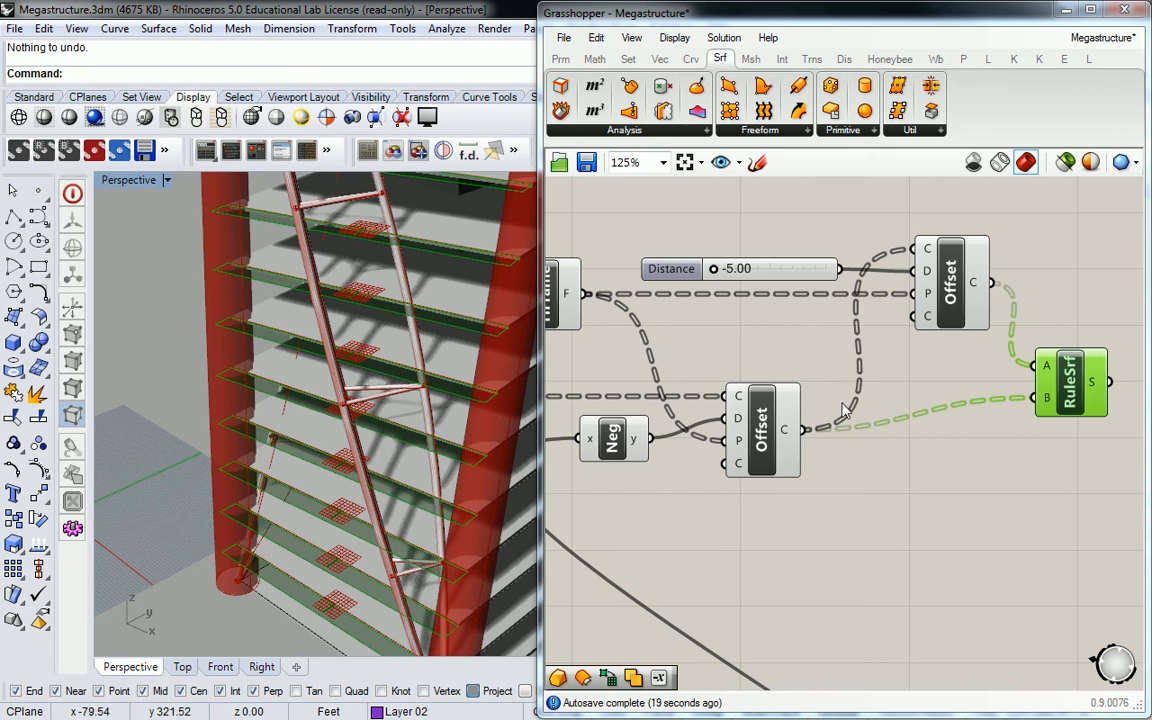
pyautogui.moveTo(820, 316); pyautogui.dragTo(828, 282, button='right')
pyautogui.scroll(-3, 828, 282)
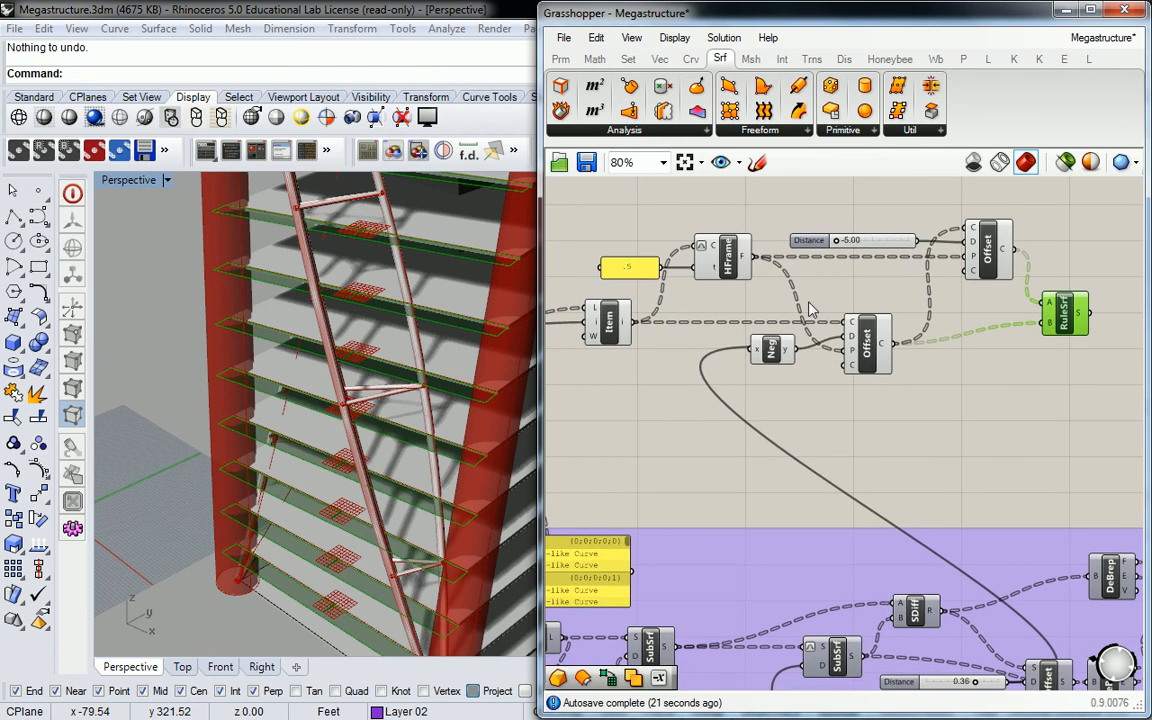